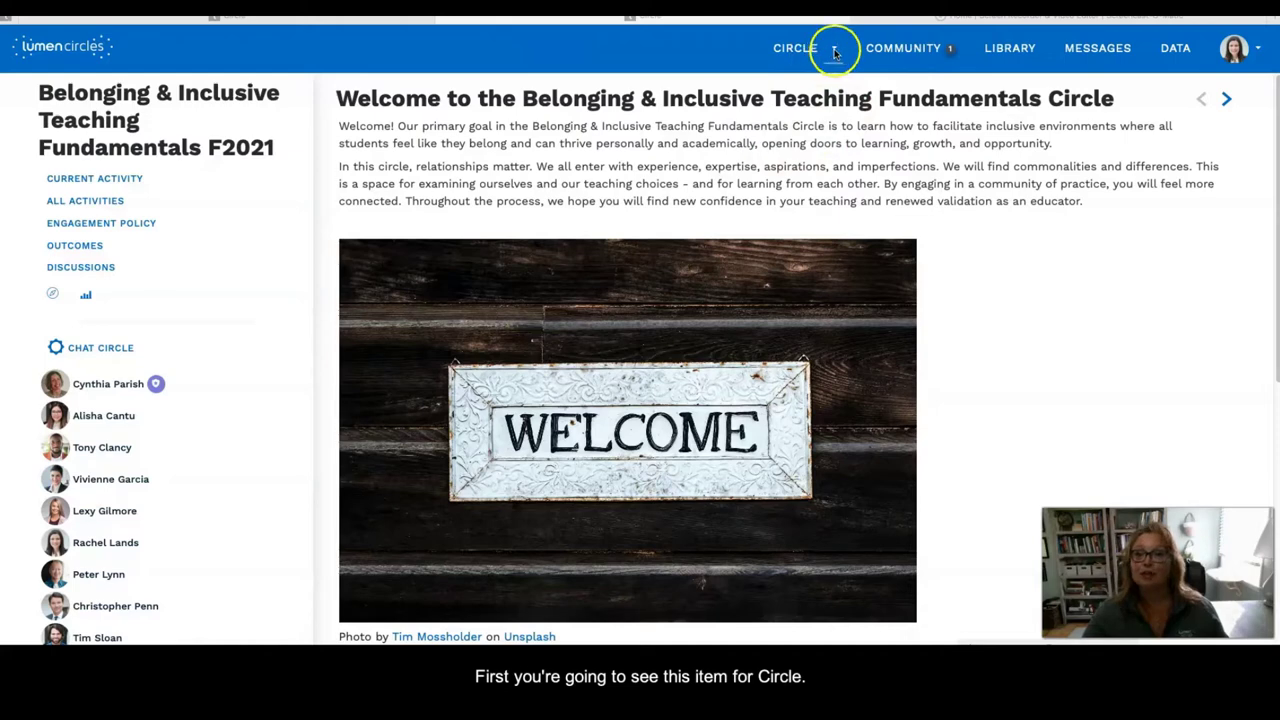
Switch to the Belonging & Inclusive Teaching Fundamentals F2021 circle and go to Community.
{"action": "left_click", "coordinate": [836, 52]}
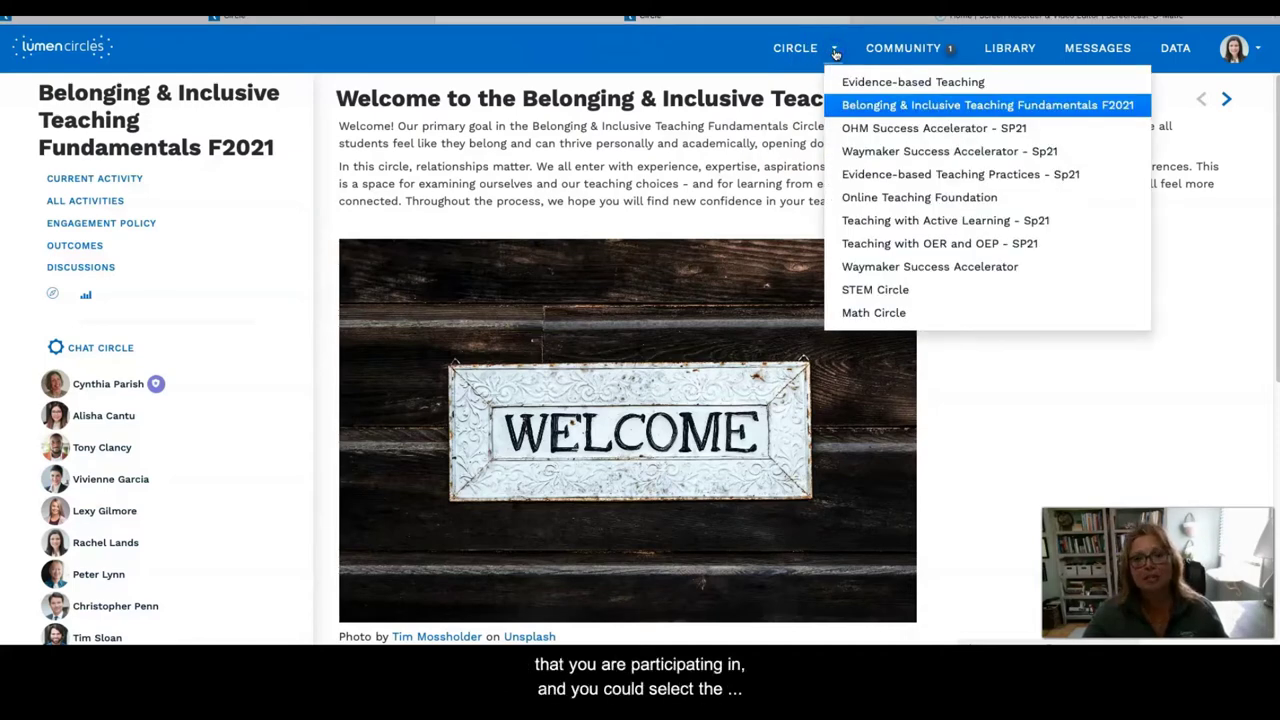
{"action": "left_click", "coordinate": [845, 105]}
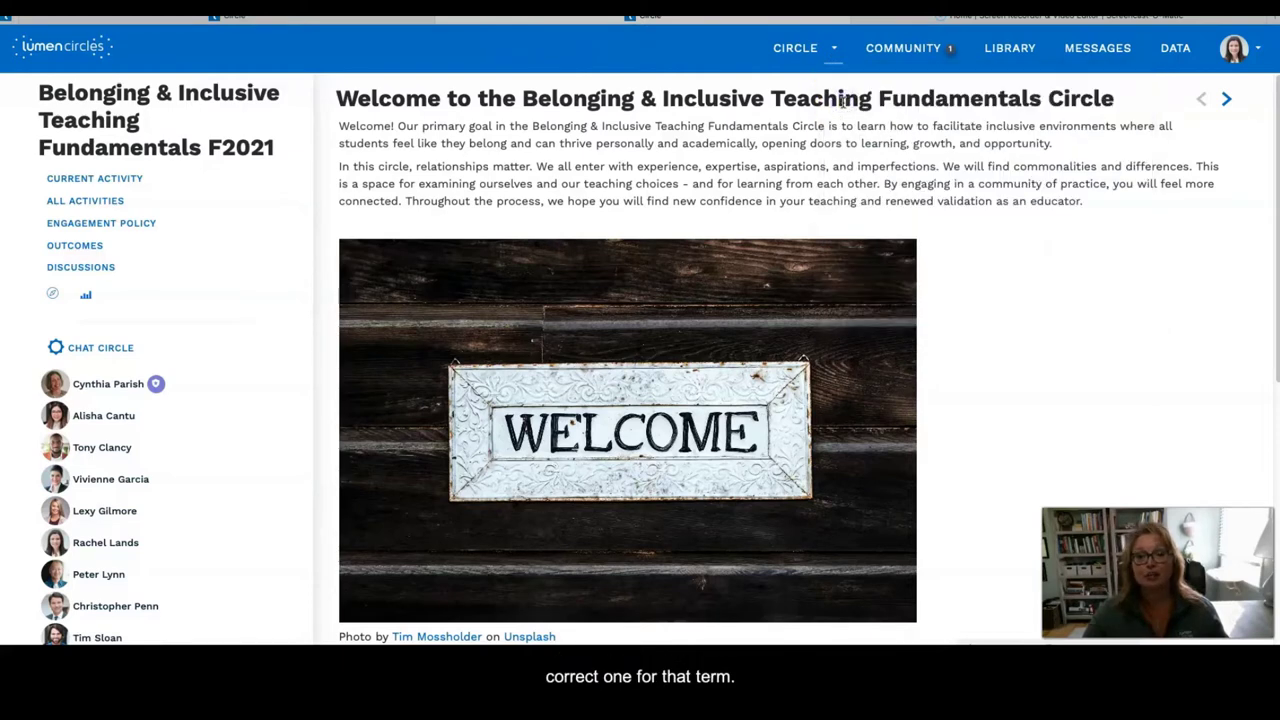
{"action": "left_click", "coordinate": [895, 51]}
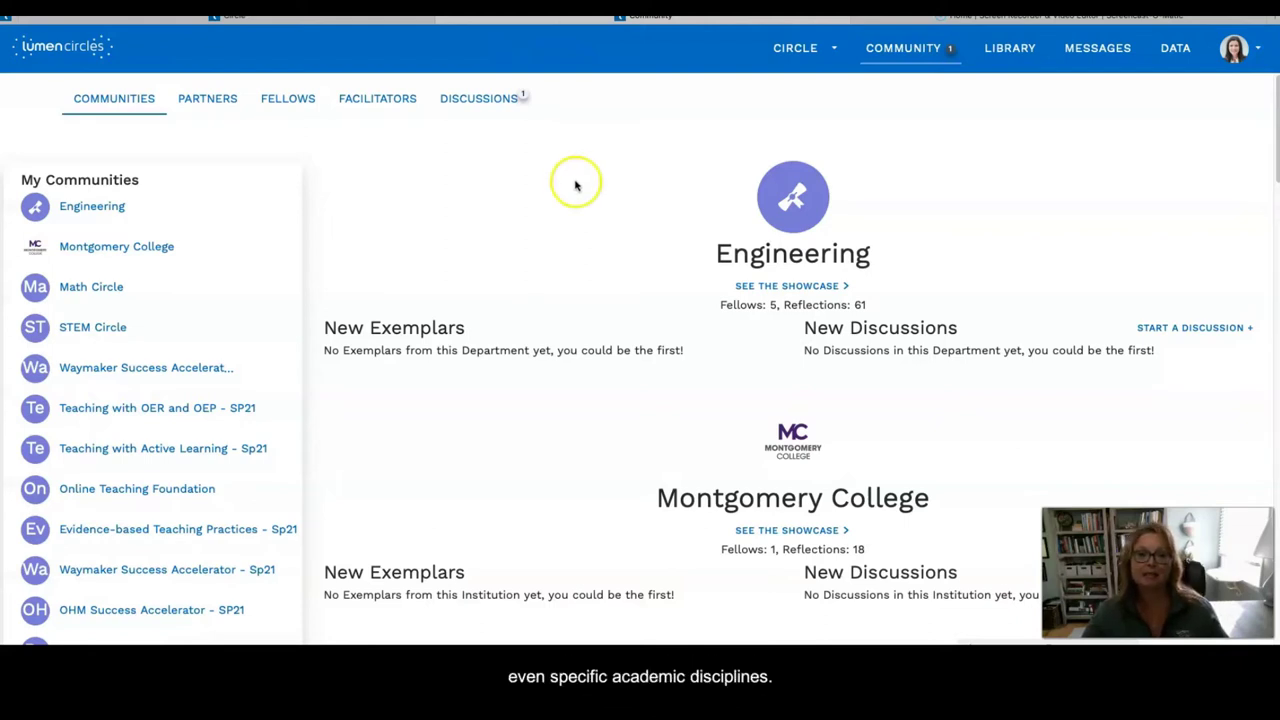
Review the Partners and Fellows tabs, ending on the four-person Facilitators list.
{"action": "left_click", "coordinate": [212, 100]}
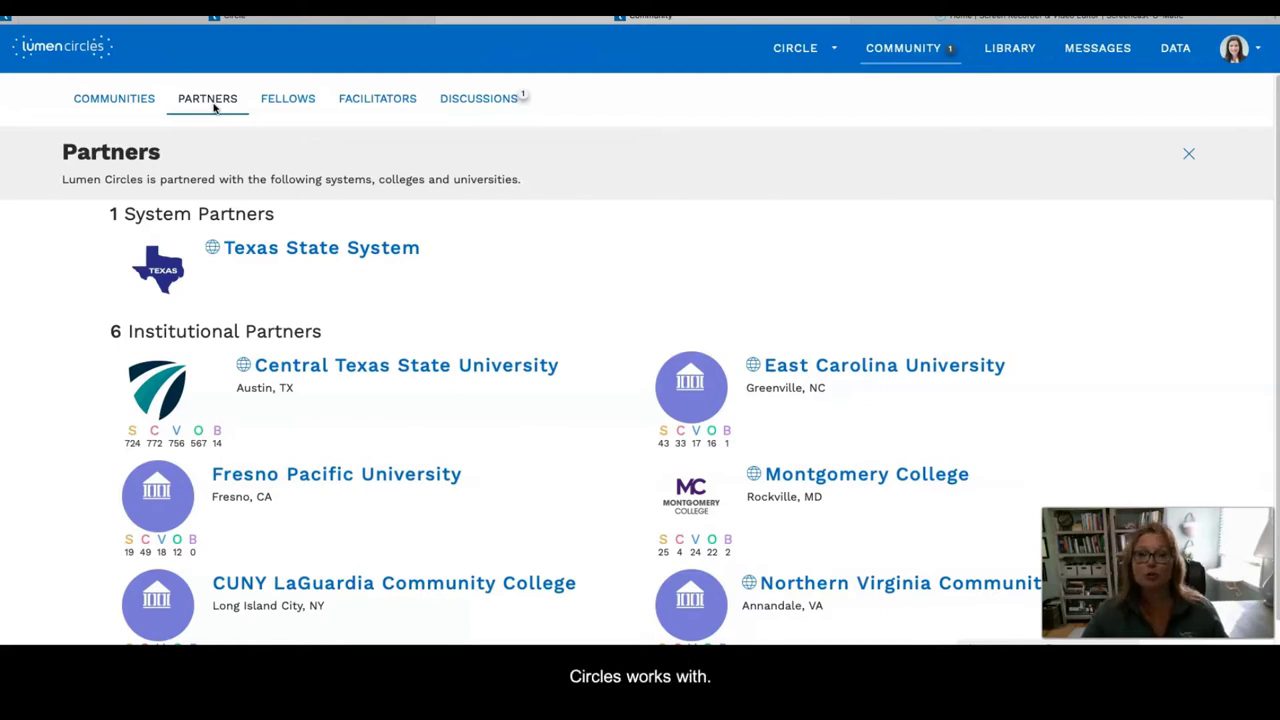
{"action": "left_click", "coordinate": [288, 101]}
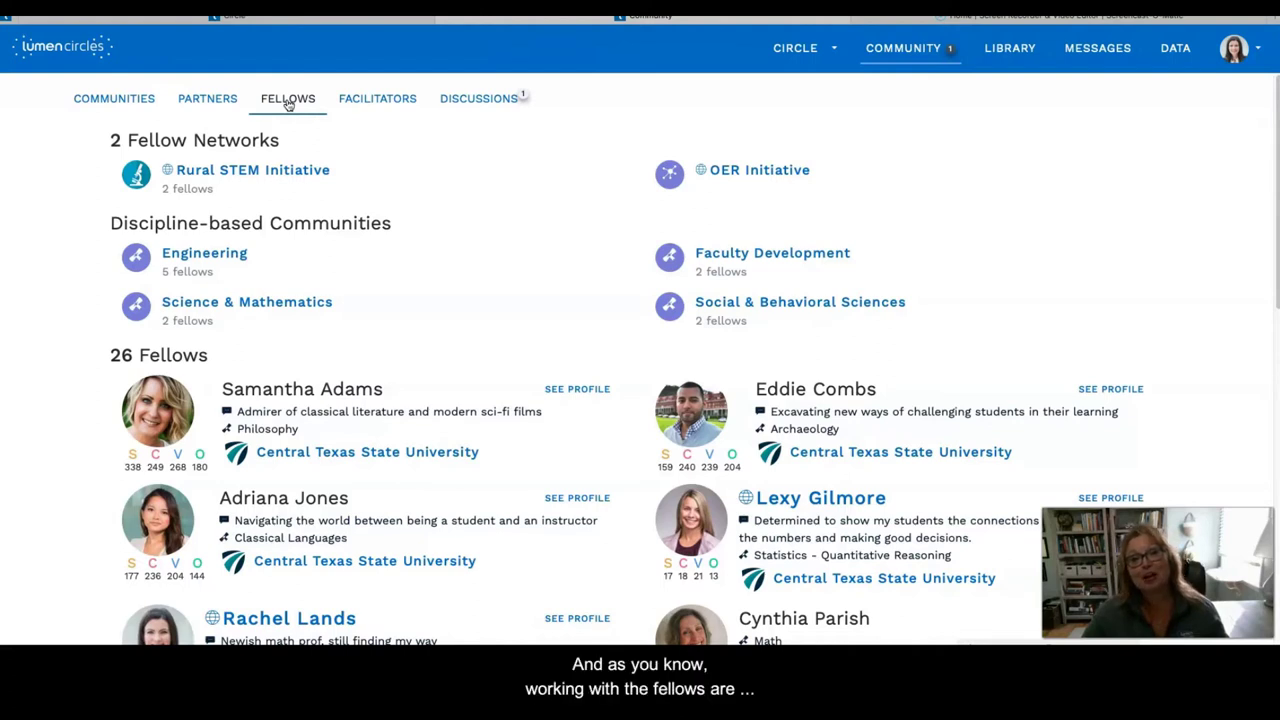
{"action": "left_click", "coordinate": [367, 102]}
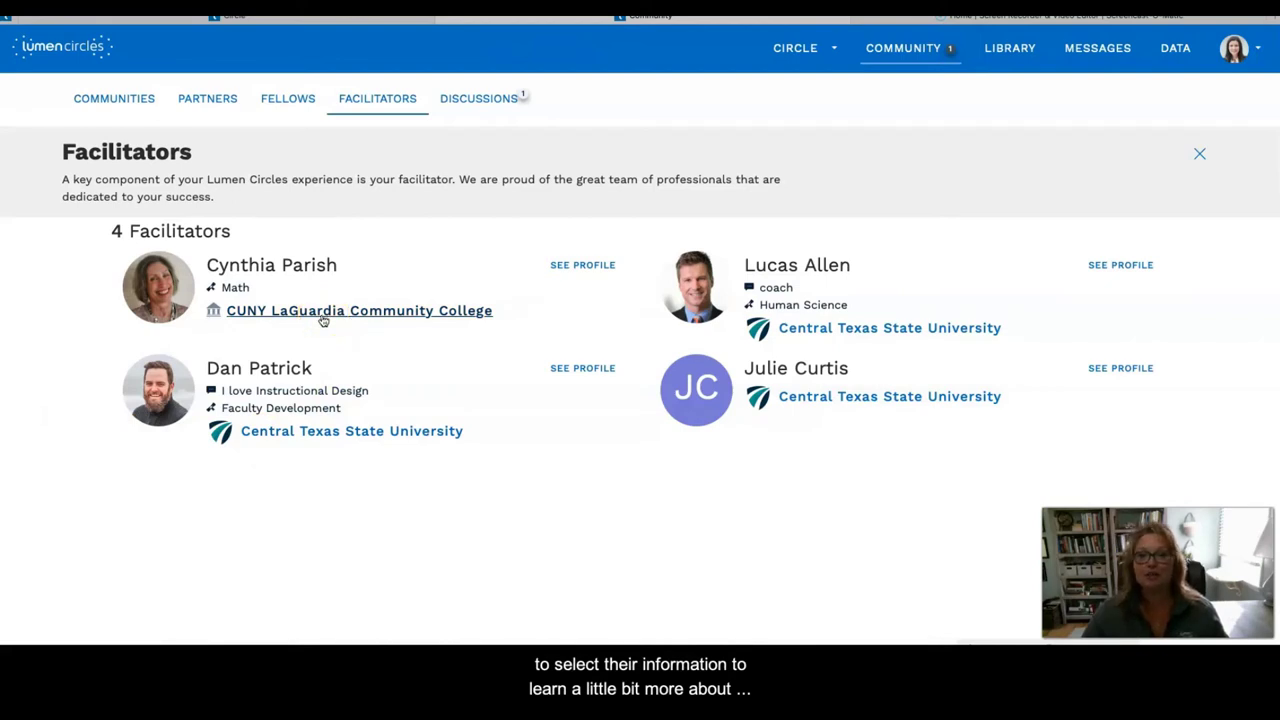
Show the community's four fellow-started discussions in the Discussions tab.
{"action": "left_click", "coordinate": [483, 104]}
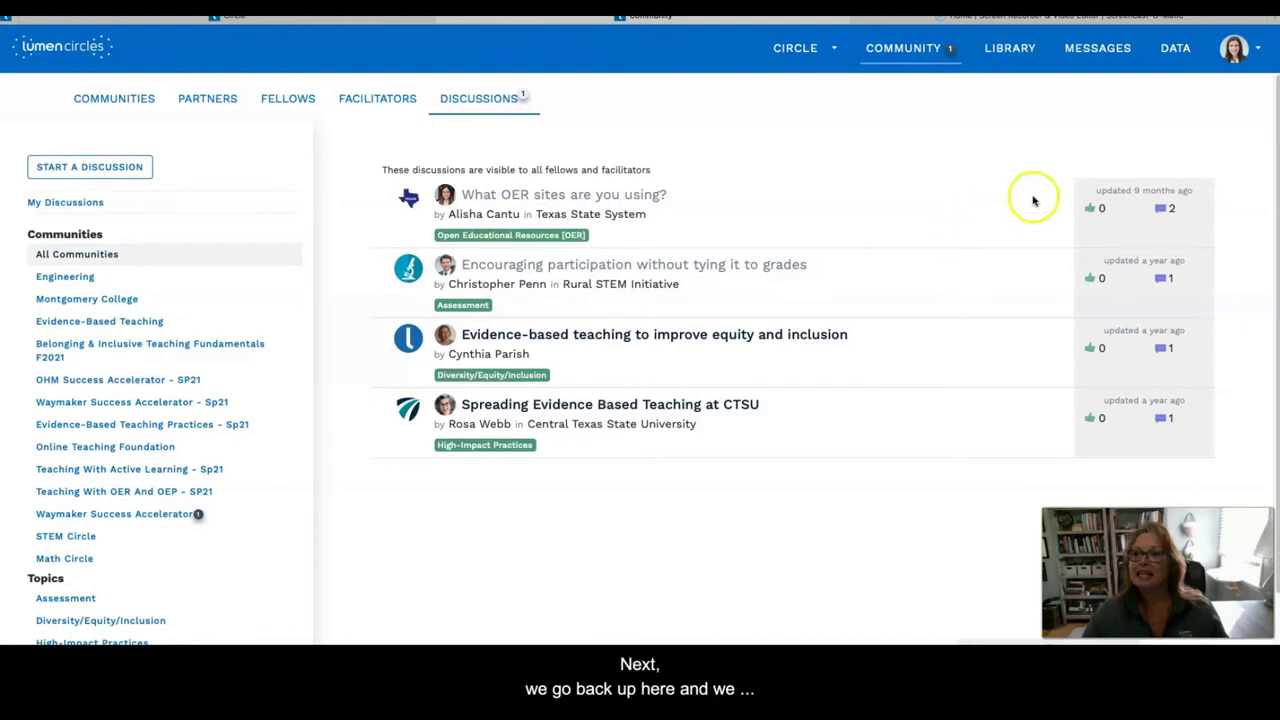
Go to the Library and step through its Tags, Skills and Methodology sections.
{"action": "left_click", "coordinate": [1020, 52]}
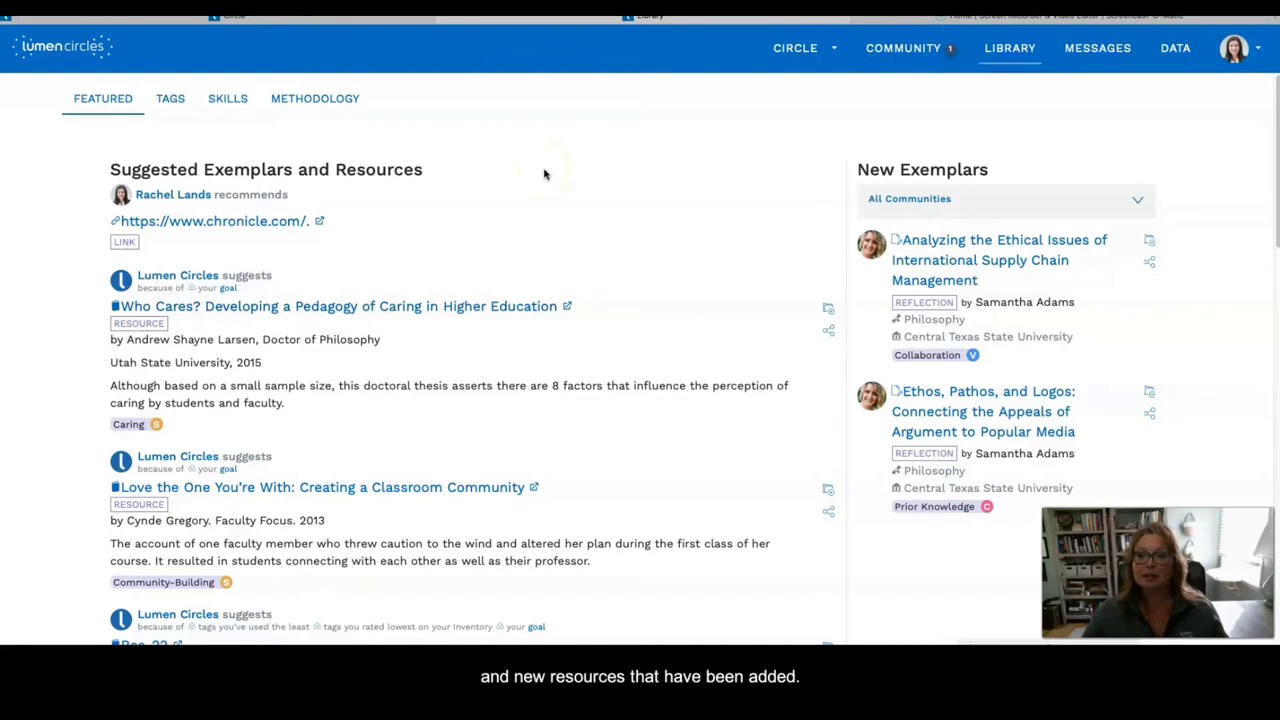
{"action": "left_click", "coordinate": [170, 104]}
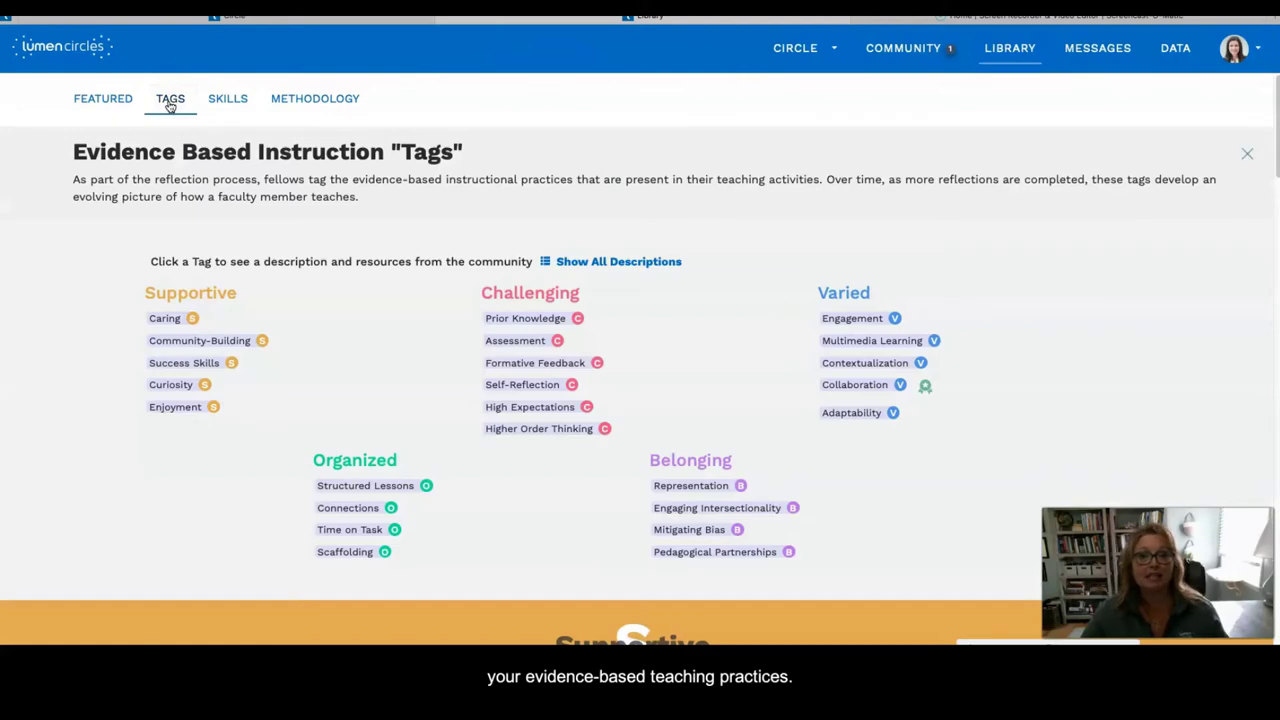
{"action": "left_click", "coordinate": [221, 107]}
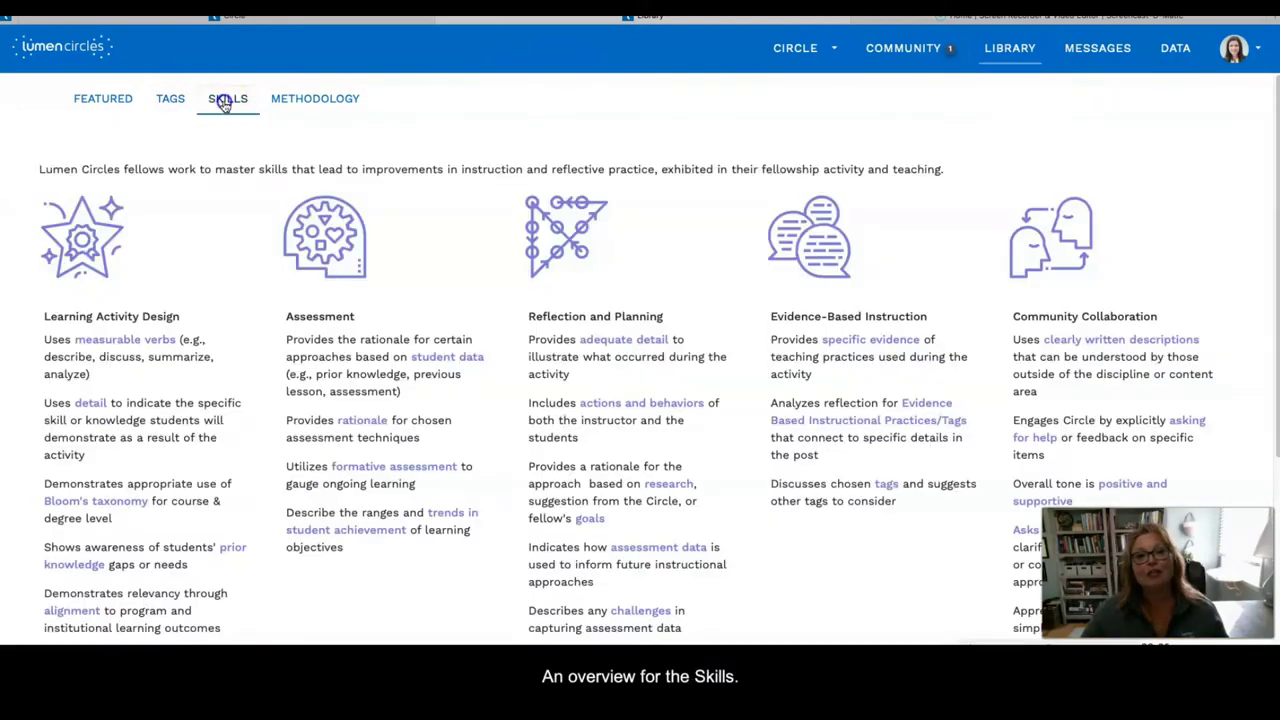
{"action": "left_click", "coordinate": [334, 108]}
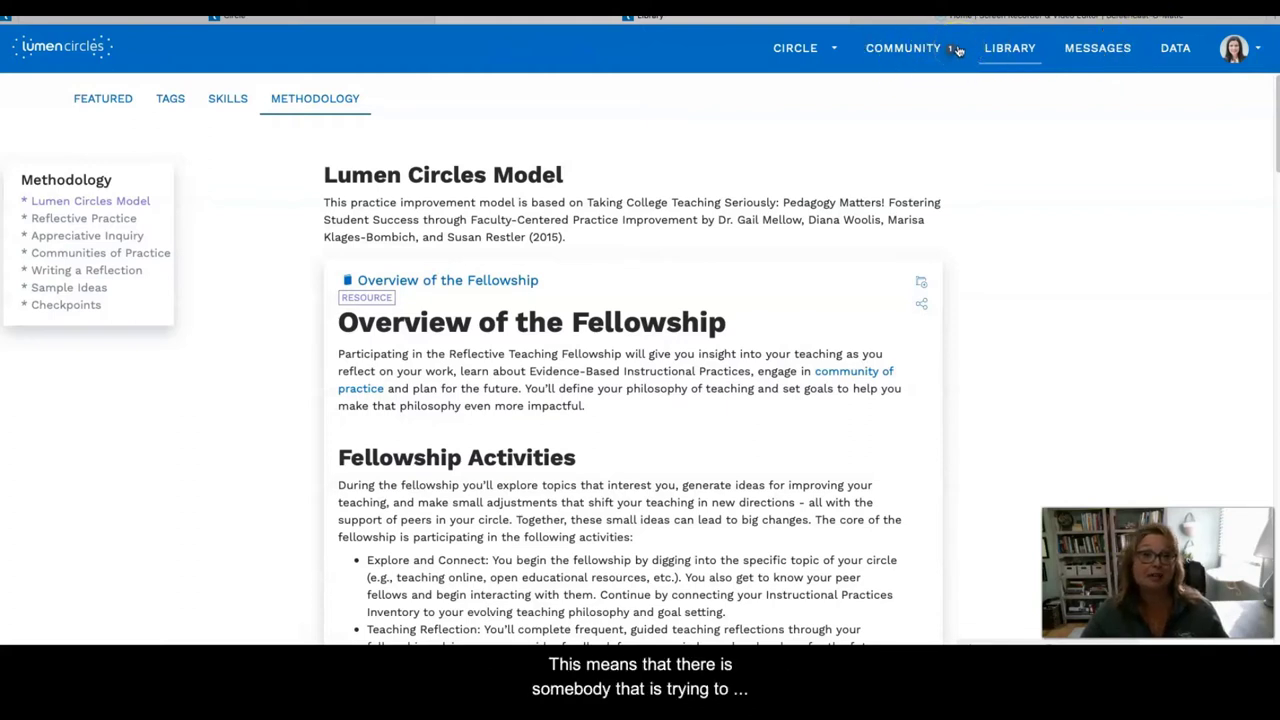
Start a circle chat message mentioning a fellow member, then go to the Data Exploration page.
{"action": "left_click", "coordinate": [1100, 52]}
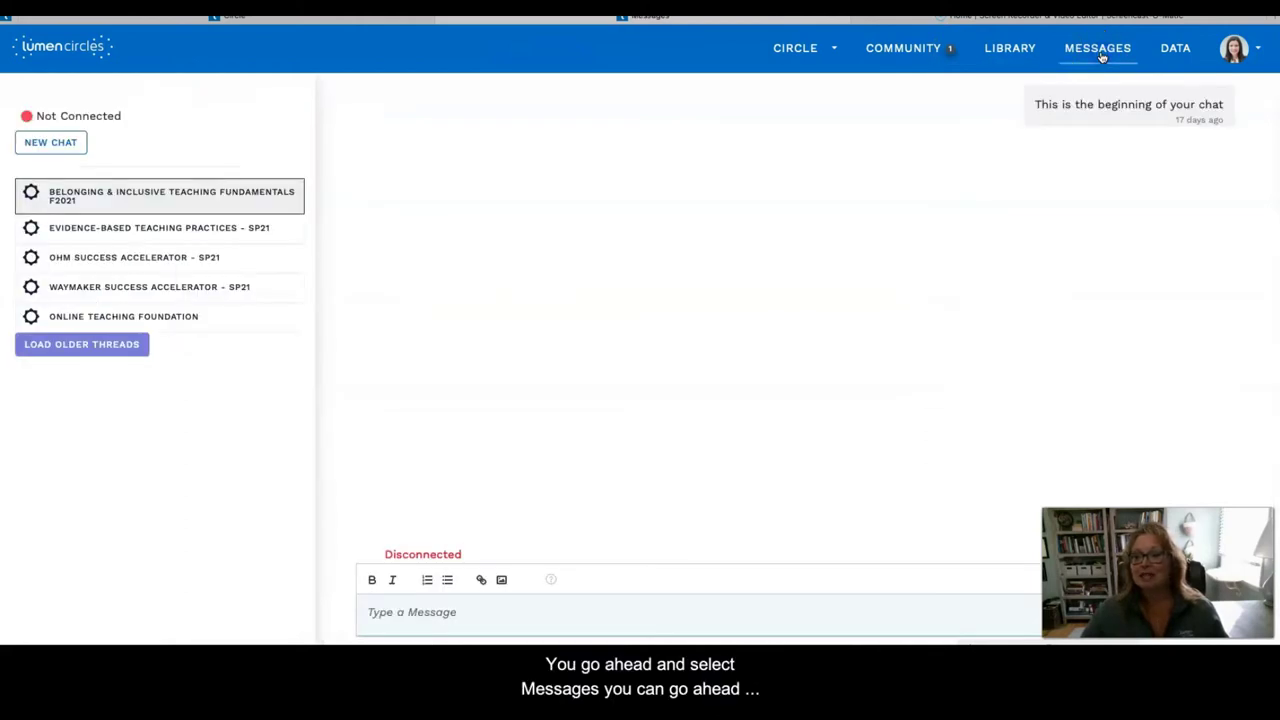
{"action": "left_click", "coordinate": [465, 607]}
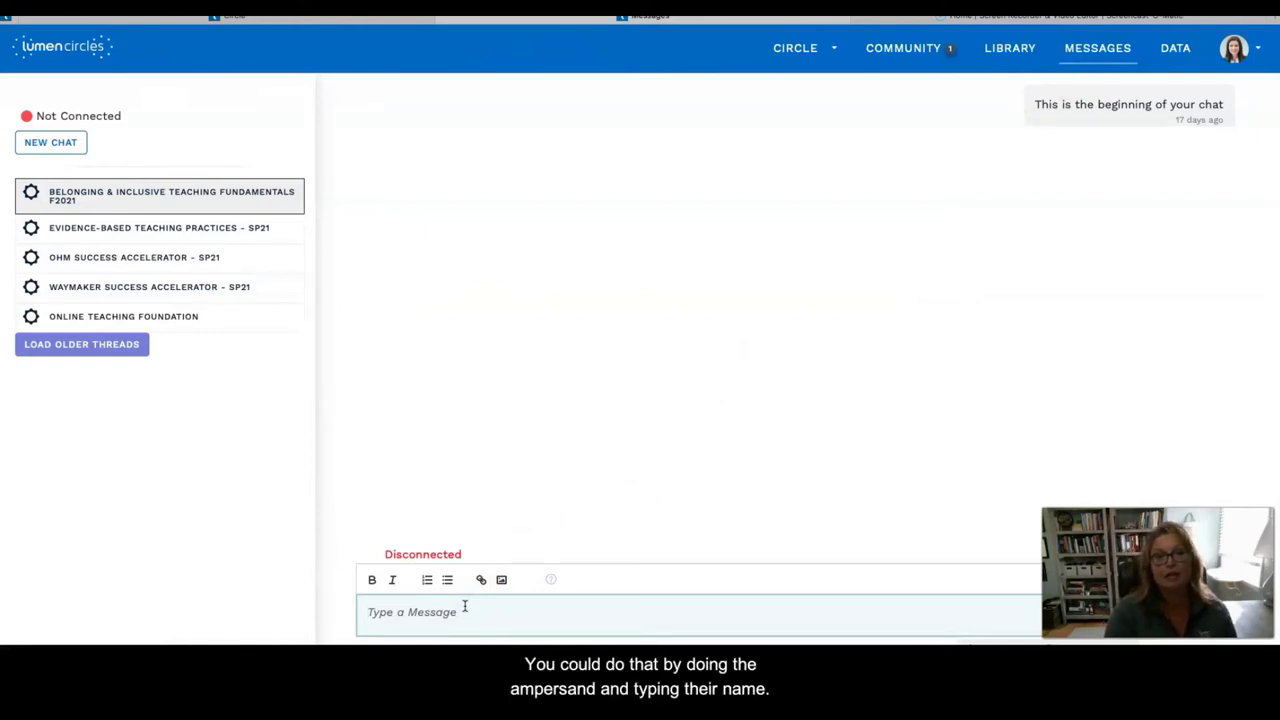
{"action": "type", "text": "@Tony"}
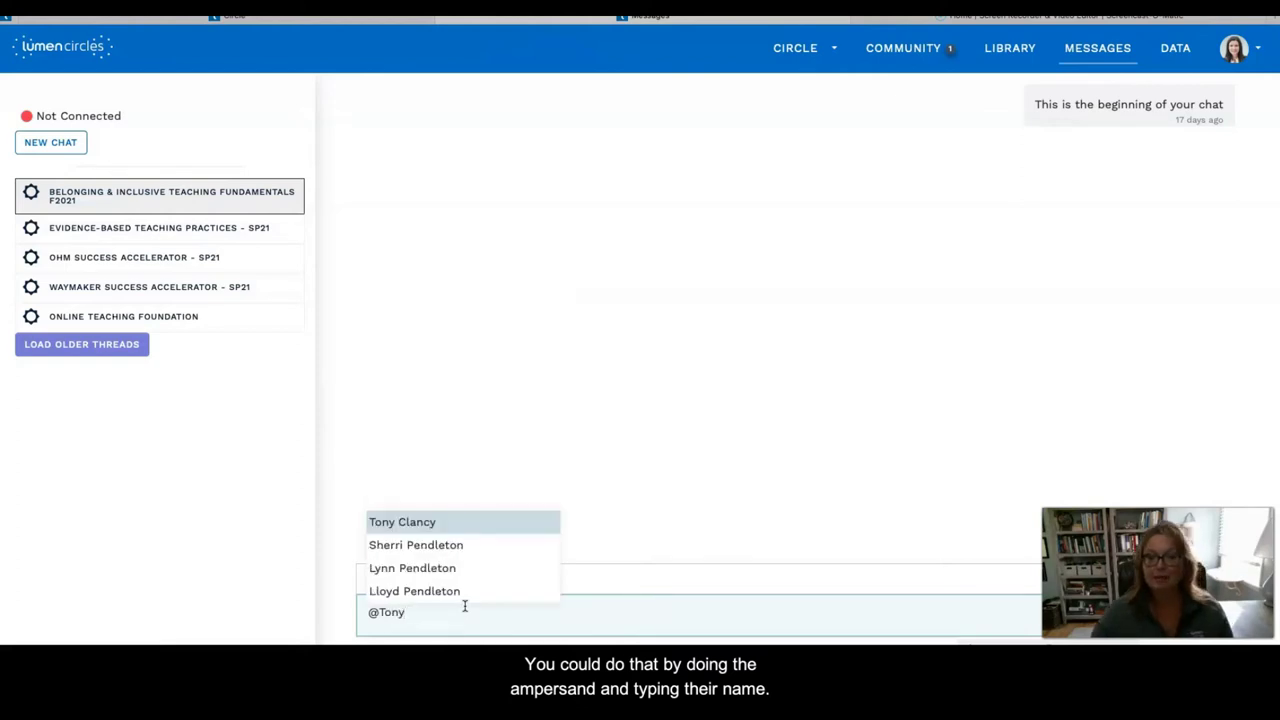
{"action": "left_click", "coordinate": [454, 524]}
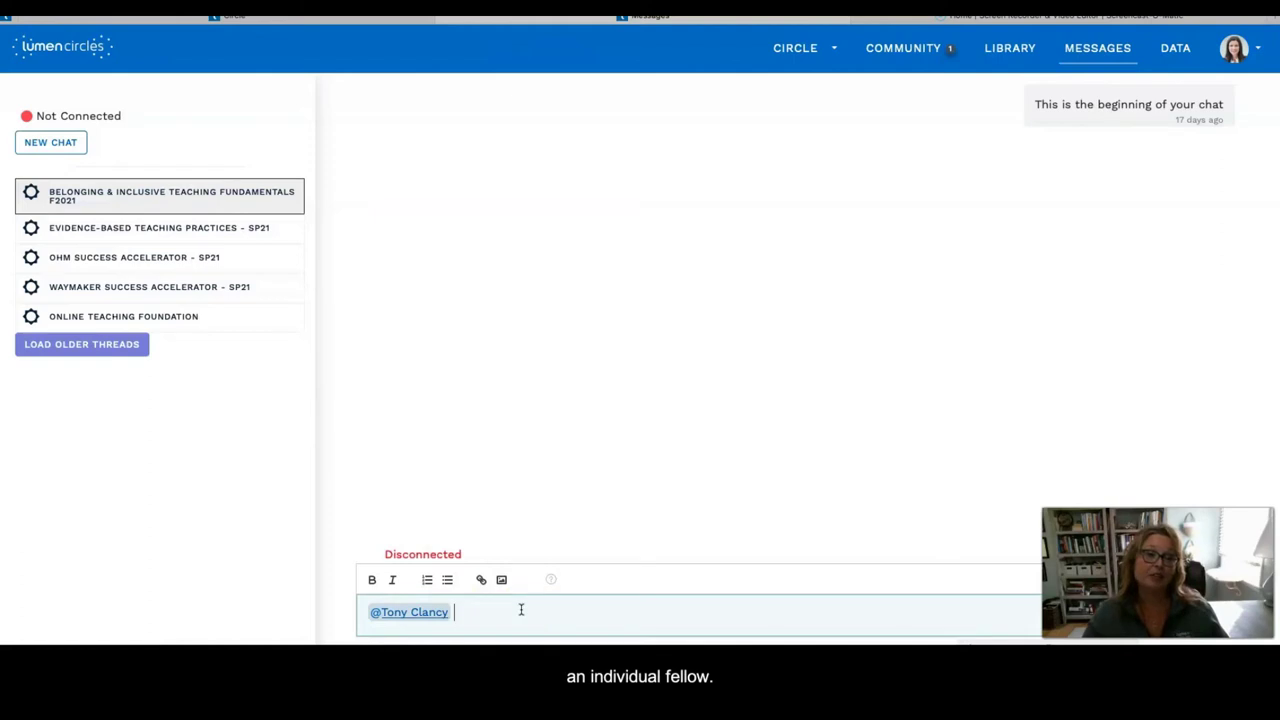
{"action": "left_click", "coordinate": [1170, 50]}
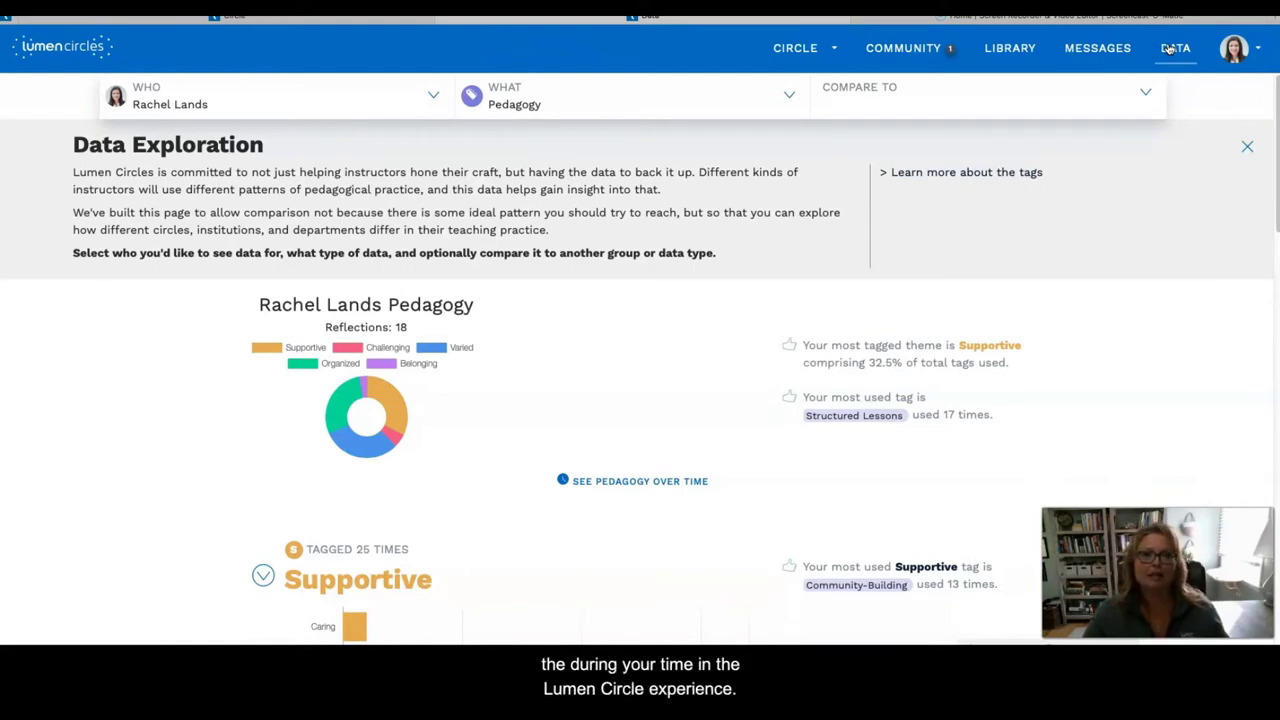
View my profile, then return to the Belonging & Inclusive Teaching Fundamentals F2021 circle.
{"action": "left_click", "coordinate": [1237, 54]}
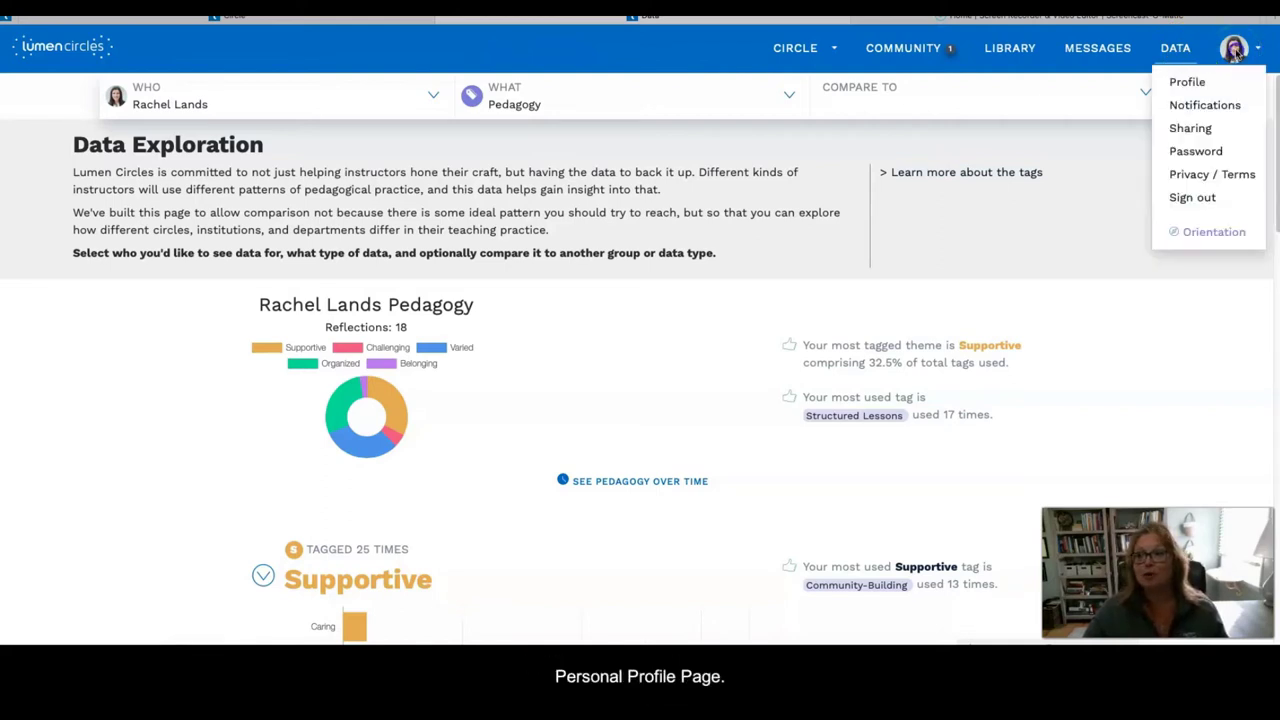
{"action": "left_click", "coordinate": [1207, 88]}
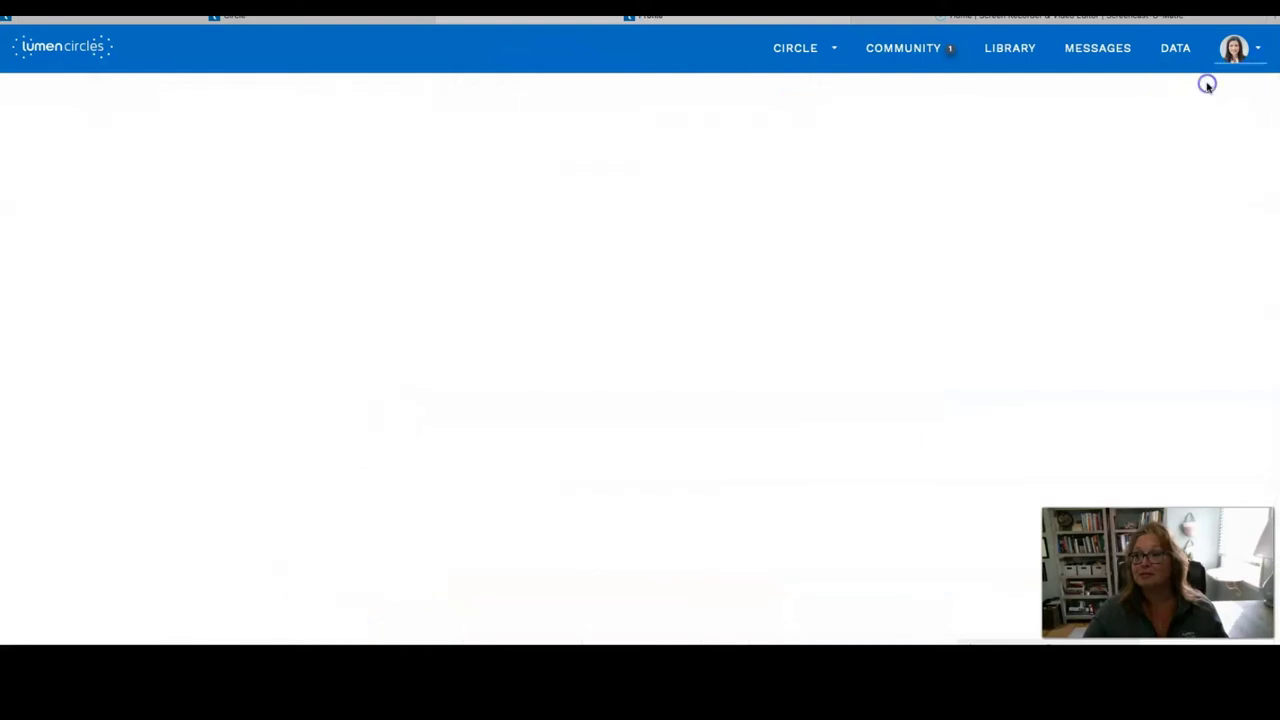
{"action": "left_click", "coordinate": [834, 50]}
{"action": "left_click", "coordinate": [848, 104]}
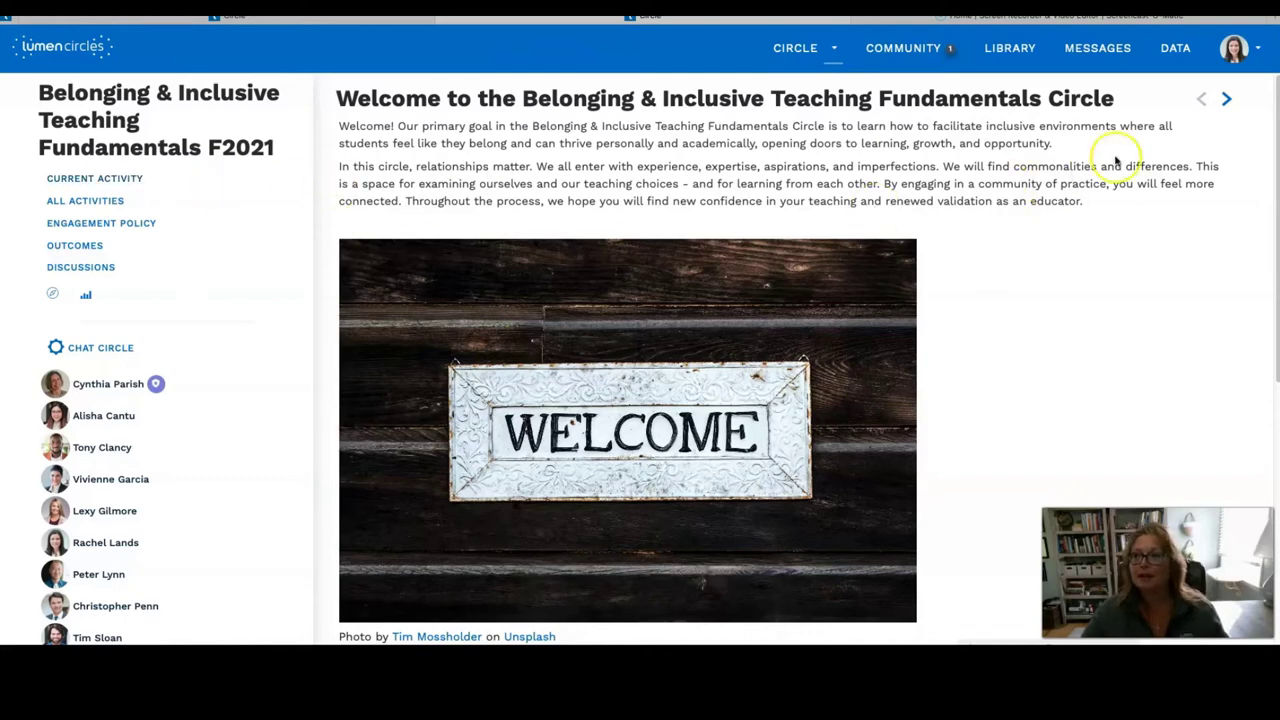
Advance to the Week 1 activity and scroll down to its Assessment of Learning and Action Items.
{"action": "left_click", "coordinate": [1226, 102]}
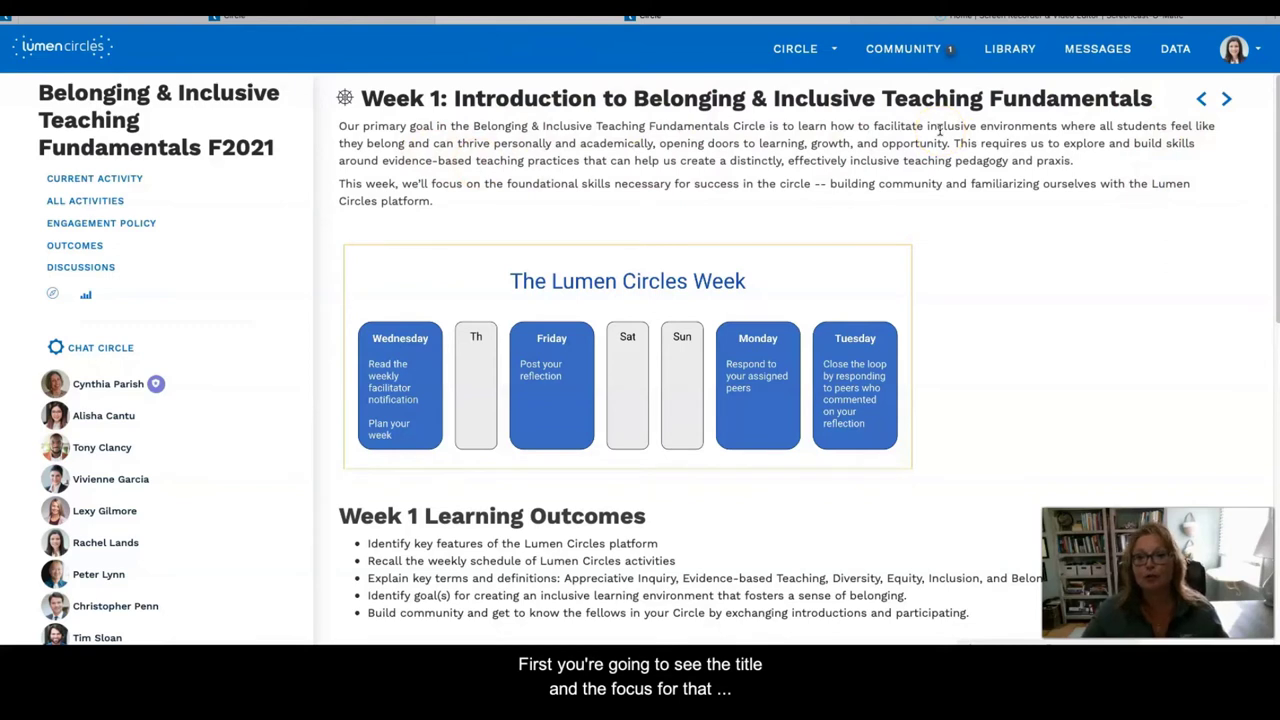
{"action": "scroll", "coordinate": [958, 272], "scroll_direction": "down", "scroll_amount": 1}
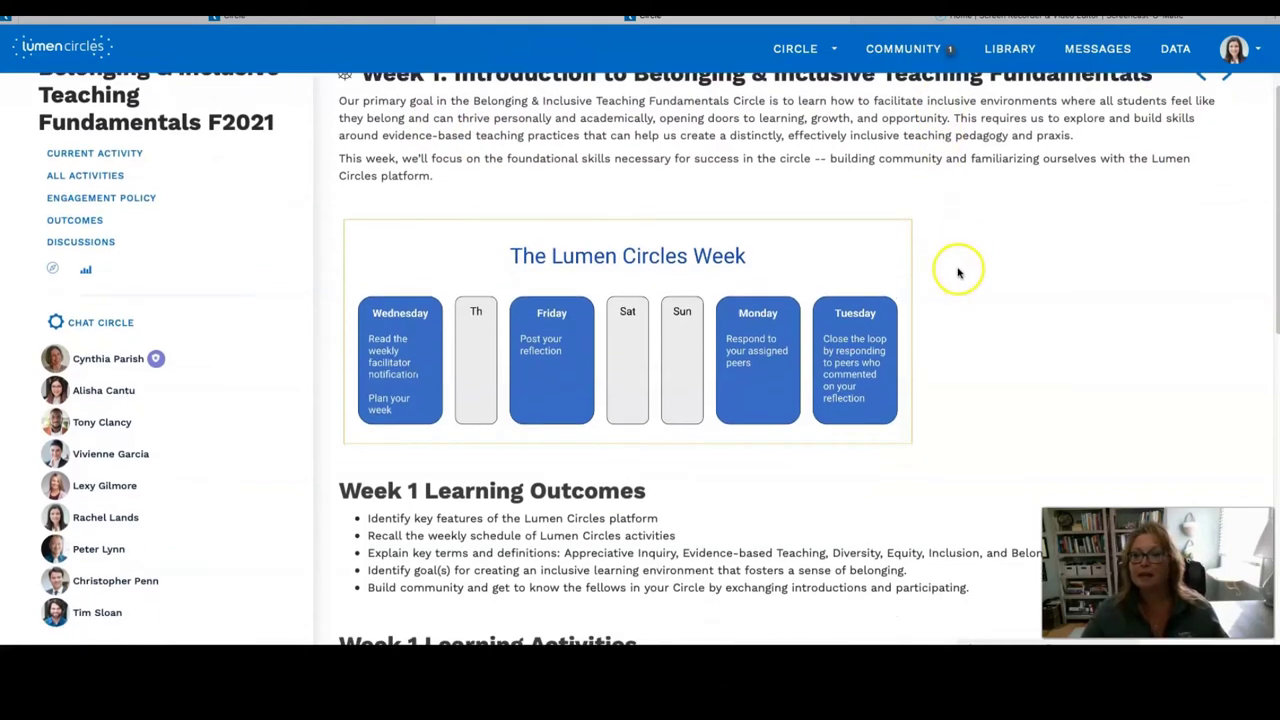
{"action": "scroll", "coordinate": [958, 270], "scroll_direction": "down", "scroll_amount": 1}
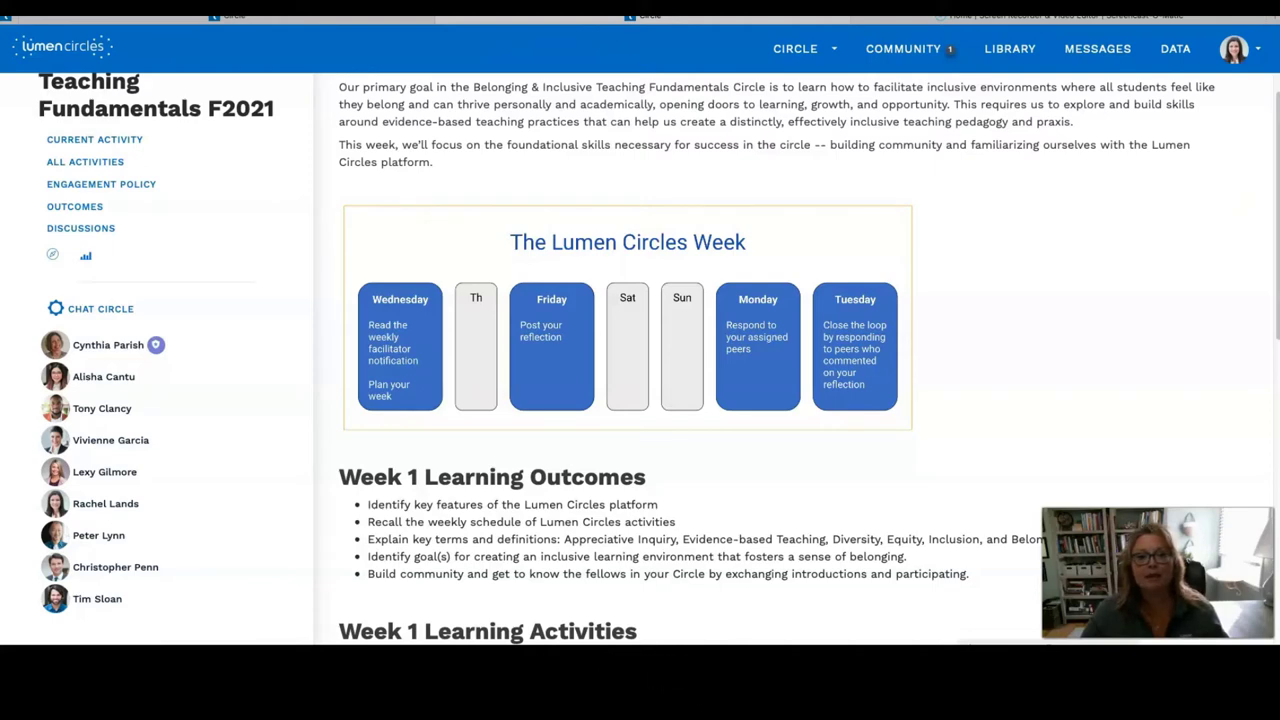
{"action": "scroll", "coordinate": [529, 524], "scroll_direction": "down", "scroll_amount": 3}
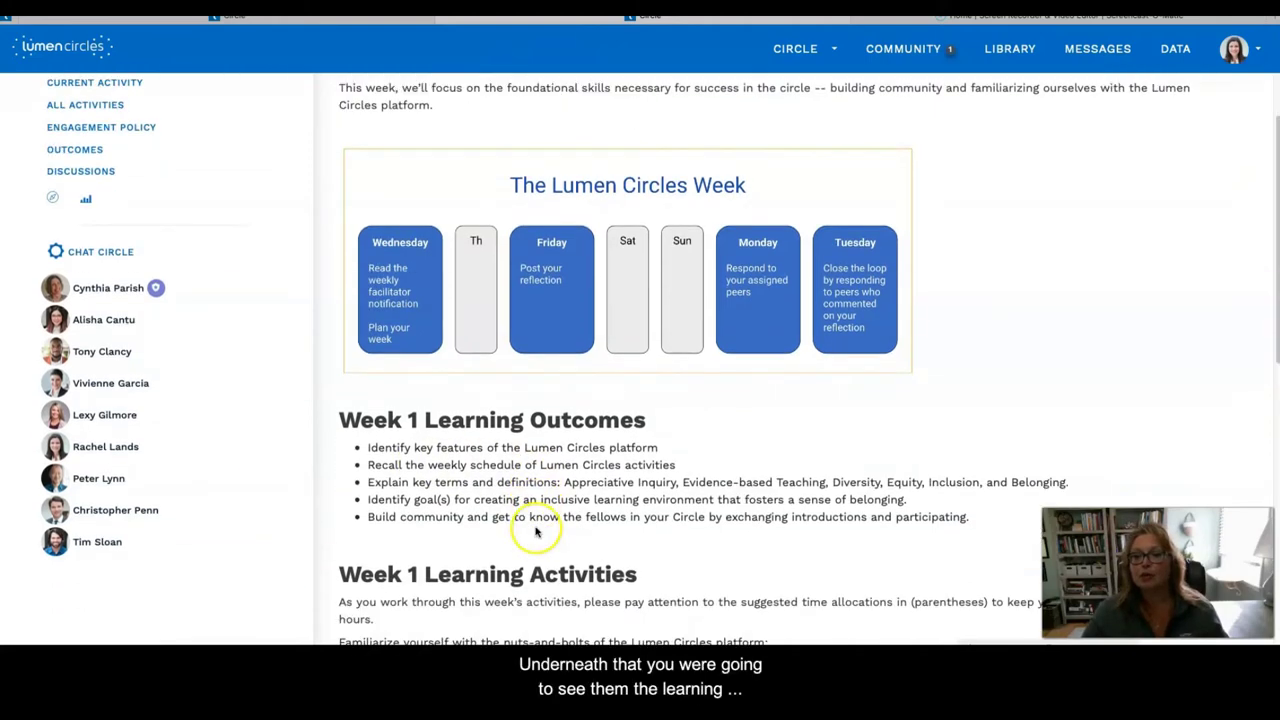
{"action": "scroll", "coordinate": [535, 525], "scroll_direction": "down", "scroll_amount": 3}
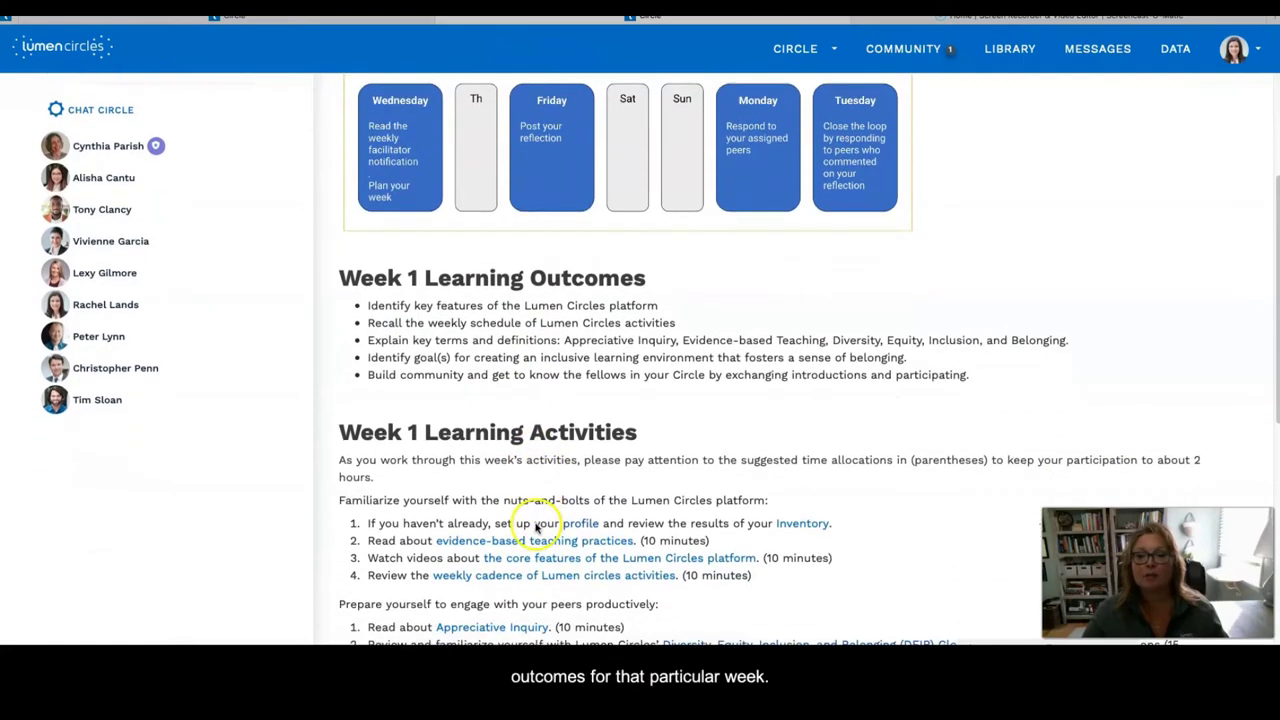
{"action": "scroll", "coordinate": [535, 523], "scroll_direction": "down", "scroll_amount": 1}
{"action": "scroll", "coordinate": [535, 524], "scroll_direction": "down", "scroll_amount": 2}
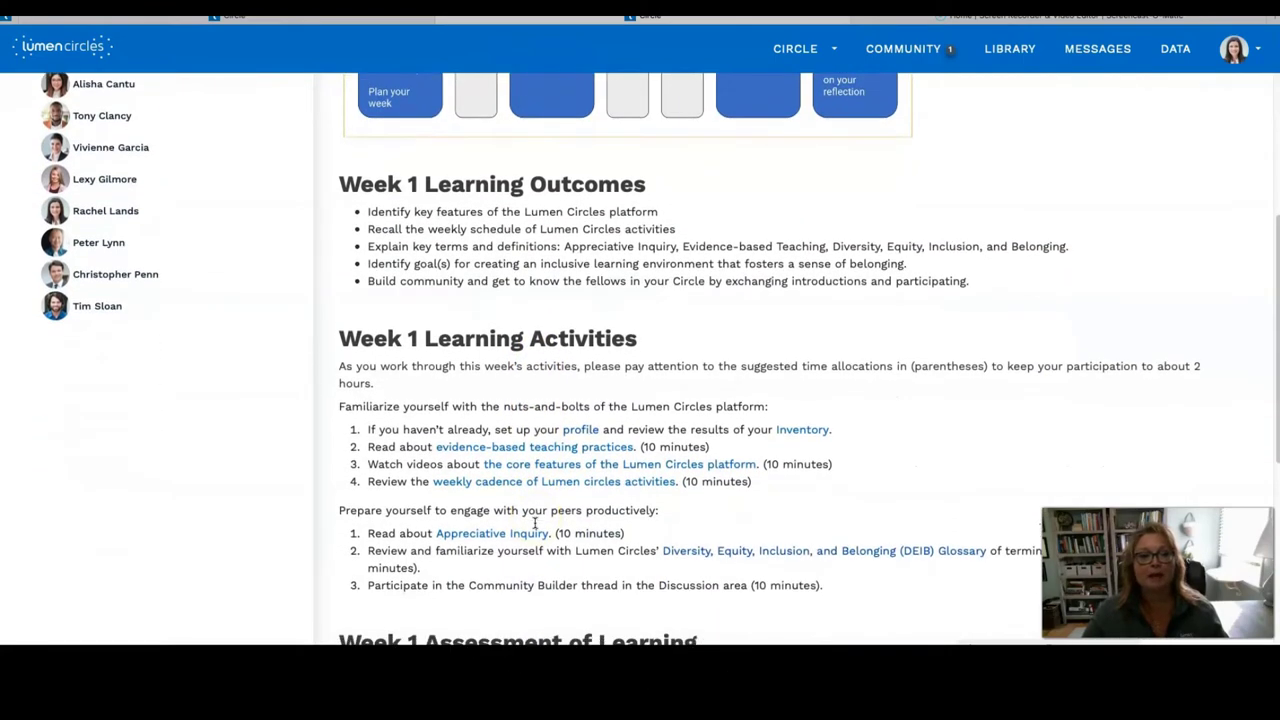
{"action": "scroll", "coordinate": [643, 407], "scroll_direction": "down", "scroll_amount": 2}
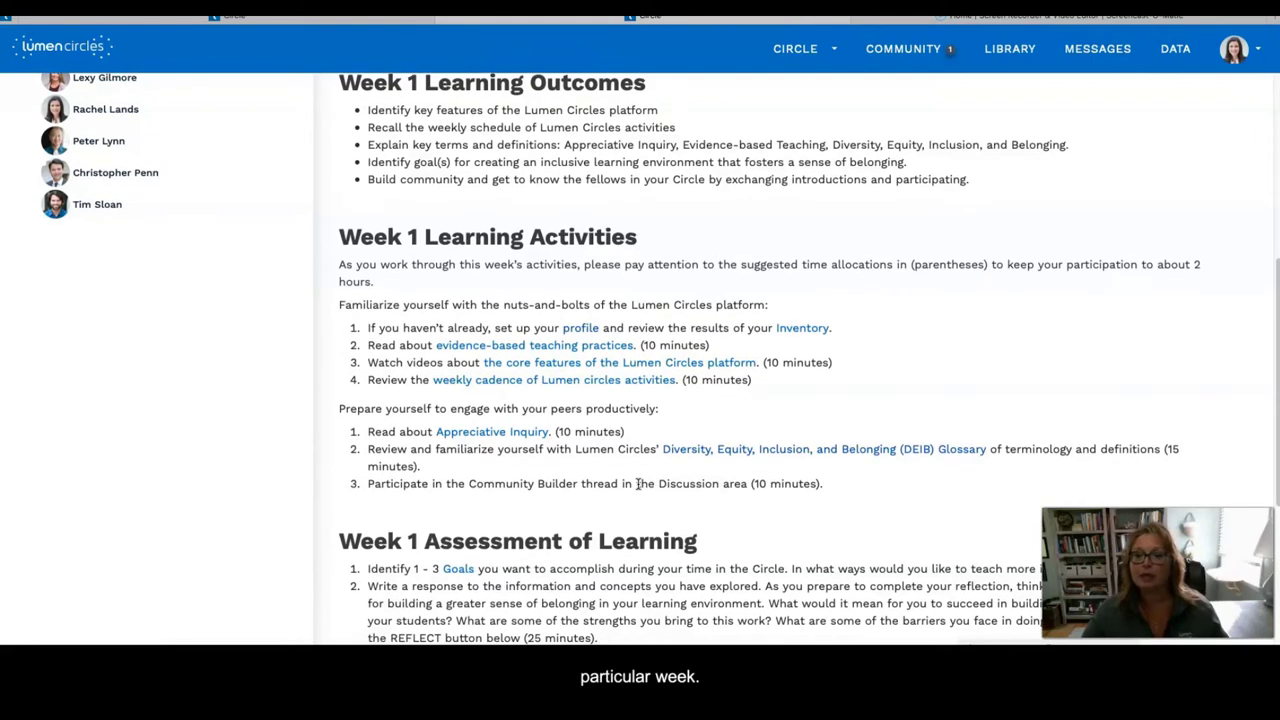
{"action": "scroll", "coordinate": [638, 484], "scroll_direction": "down", "scroll_amount": 1}
{"action": "scroll", "coordinate": [638, 484], "scroll_direction": "down", "scroll_amount": 2}
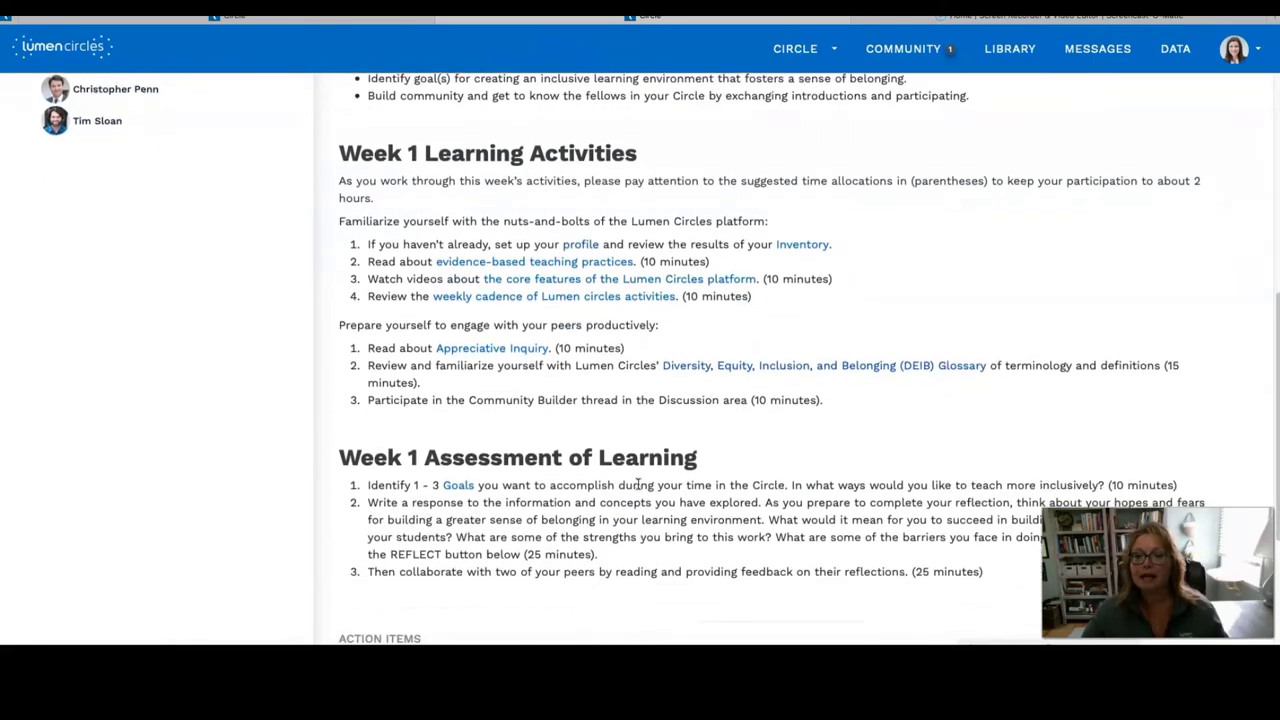
{"action": "scroll", "coordinate": [638, 486], "scroll_direction": "down", "scroll_amount": 1}
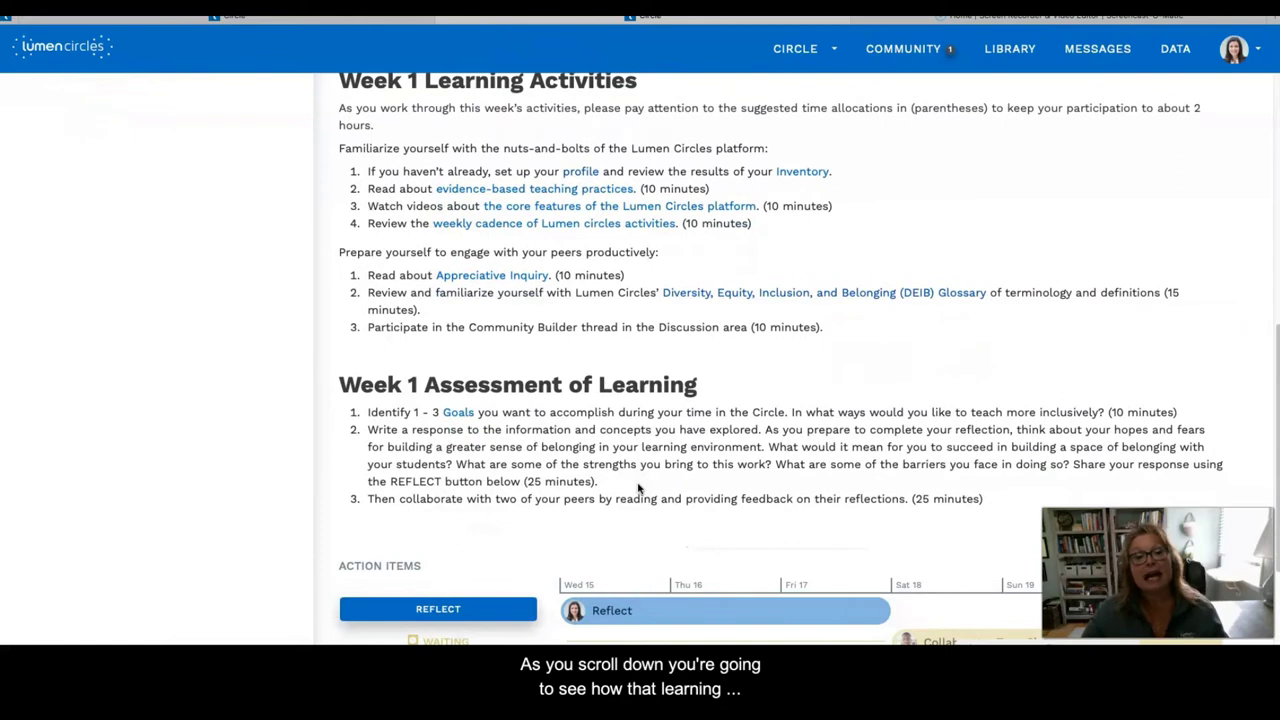
{"action": "scroll", "coordinate": [638, 484], "scroll_direction": "down", "scroll_amount": 1}
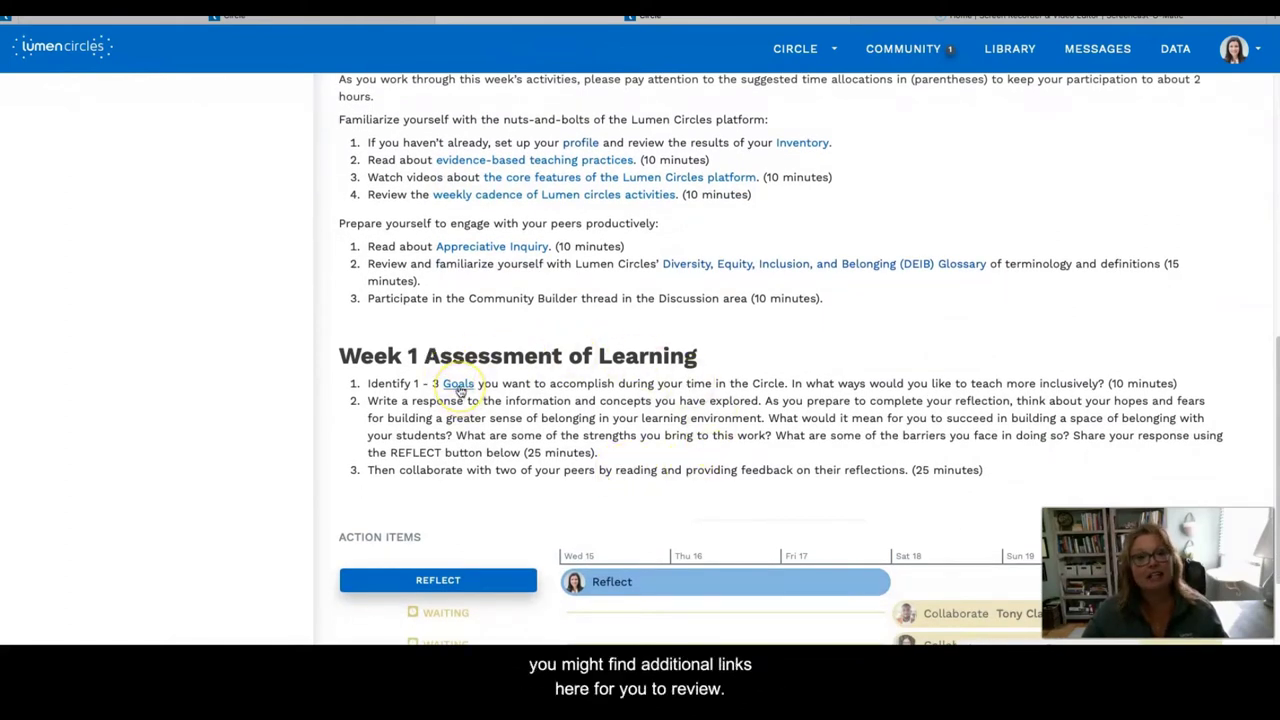
{"action": "scroll", "coordinate": [630, 465], "scroll_direction": "down", "scroll_amount": 2}
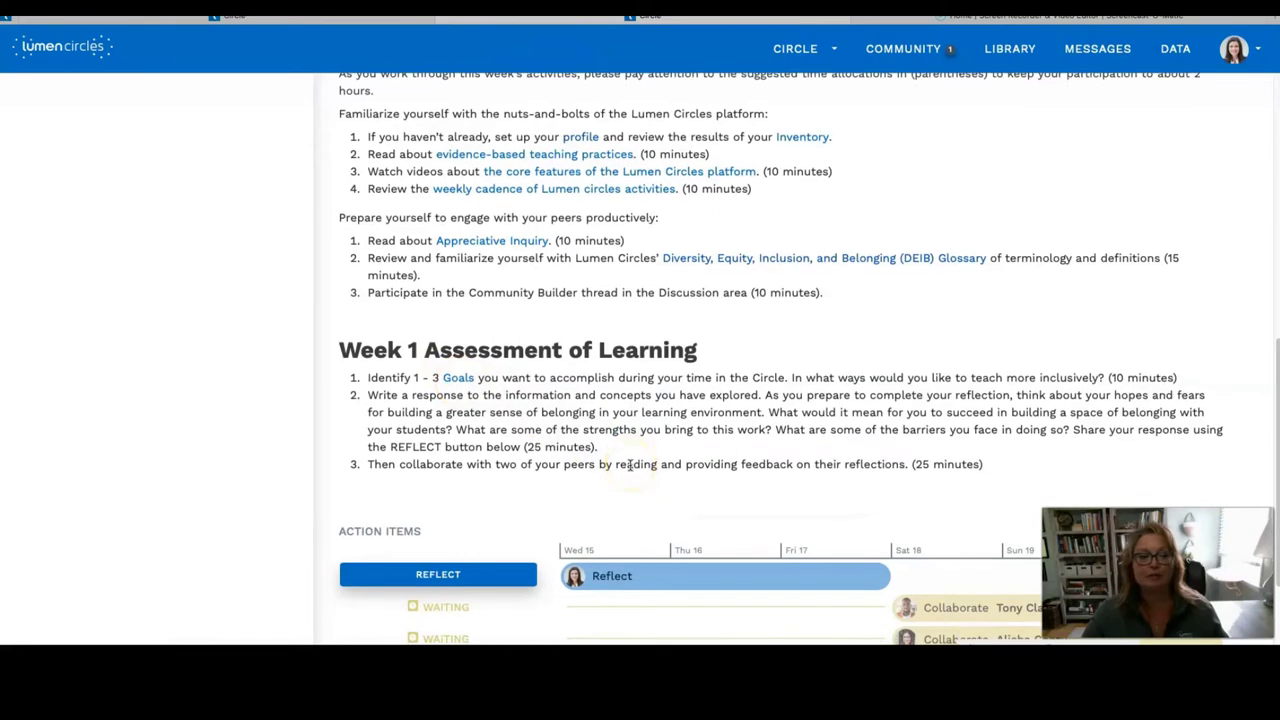
{"action": "scroll", "coordinate": [630, 465], "scroll_direction": "down", "scroll_amount": 2}
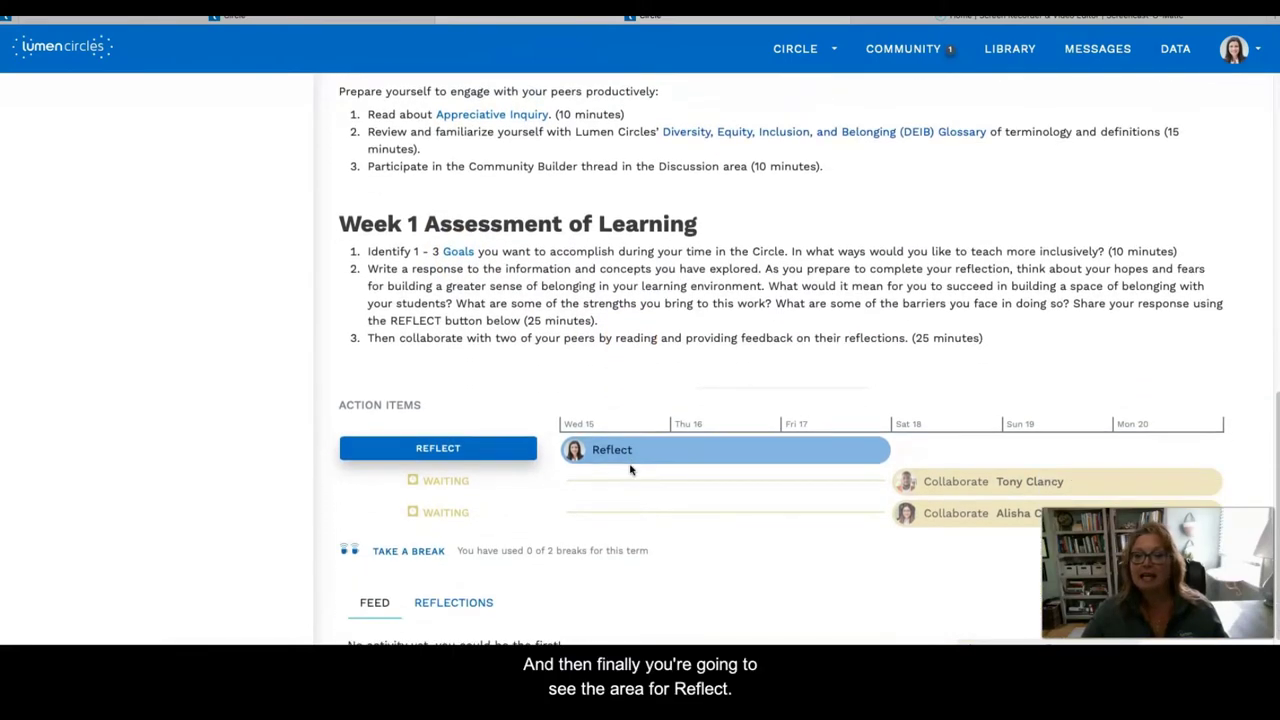
Show the Week 1 peer reflection cards, browse them, and return to the page top.
{"action": "left_click", "coordinate": [632, 573]}
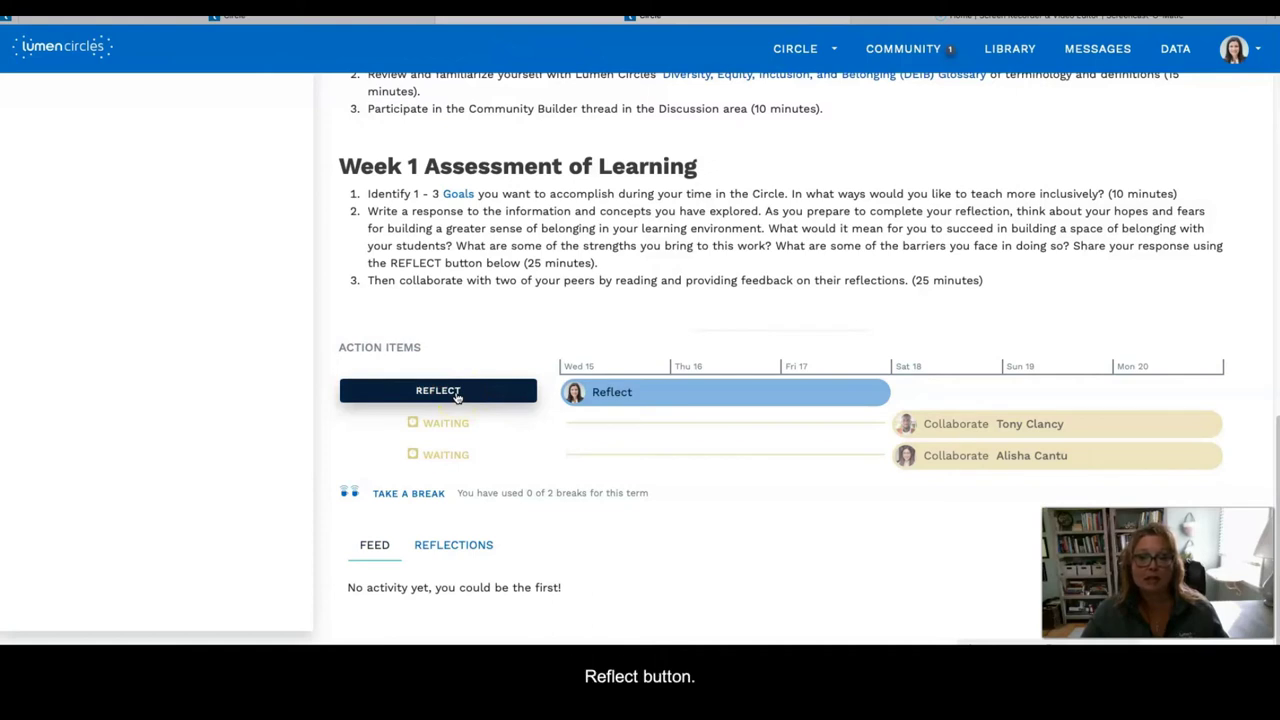
{"action": "mouse_move", "coordinate": [632, 393]}
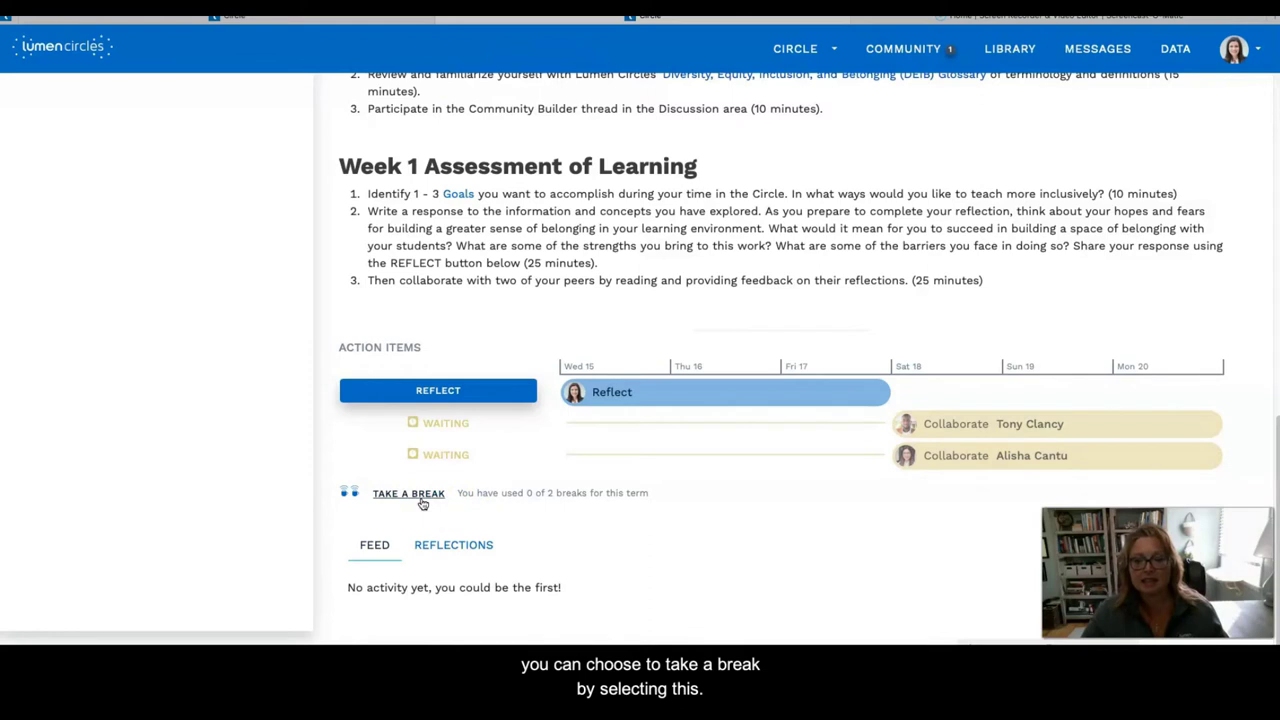
{"action": "left_click", "coordinate": [440, 548]}
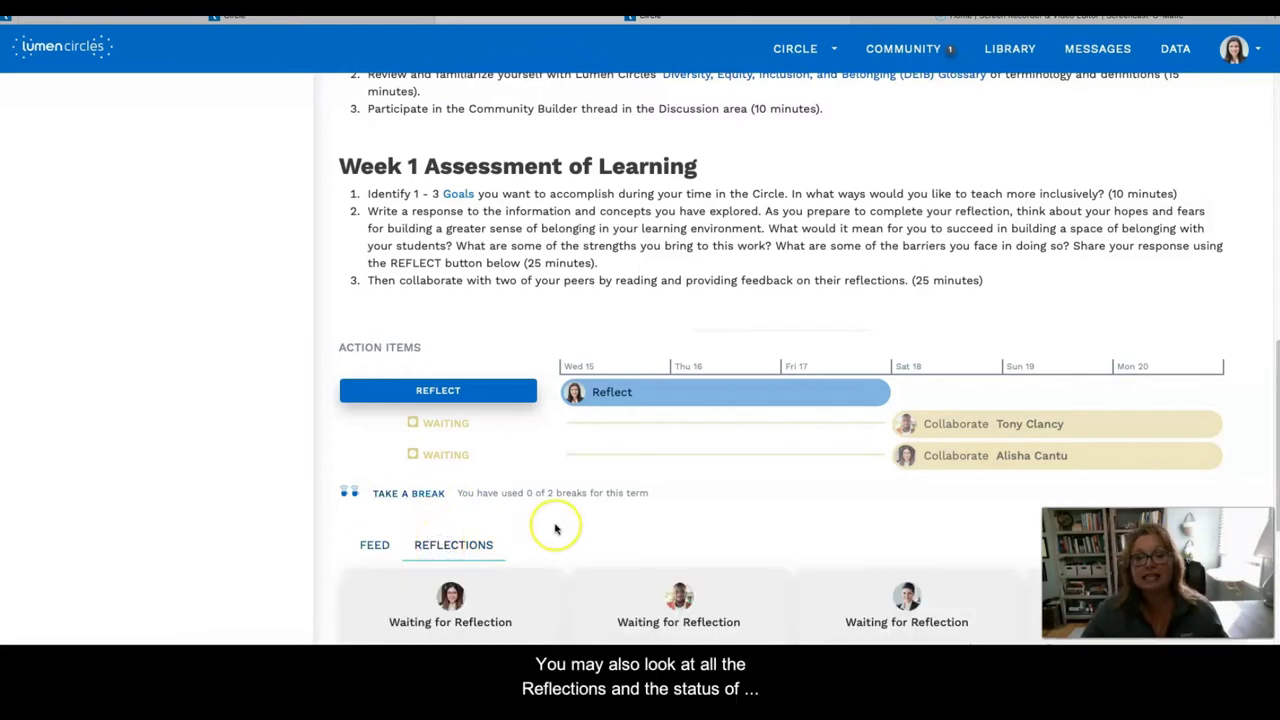
{"action": "scroll", "coordinate": [556, 529], "scroll_direction": "down", "scroll_amount": 2}
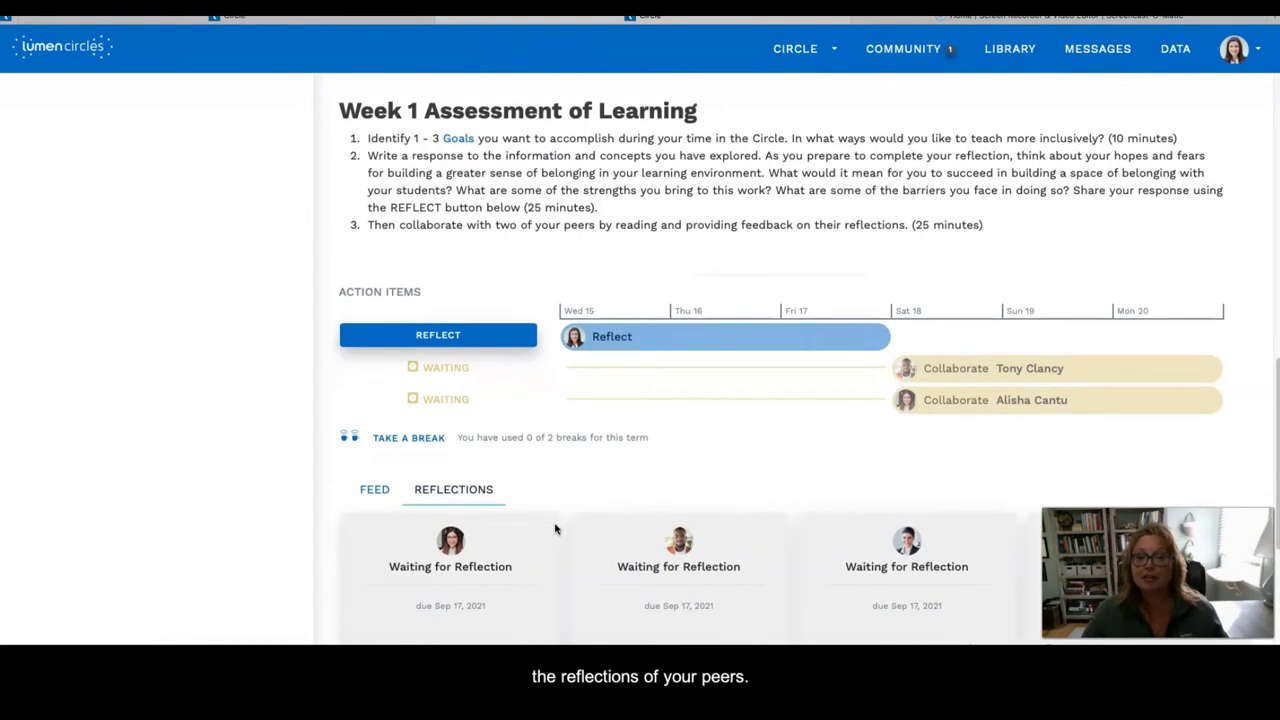
{"action": "scroll", "coordinate": [556, 529], "scroll_direction": "down", "scroll_amount": 6}
{"action": "left_click", "coordinate": [540, 526]}
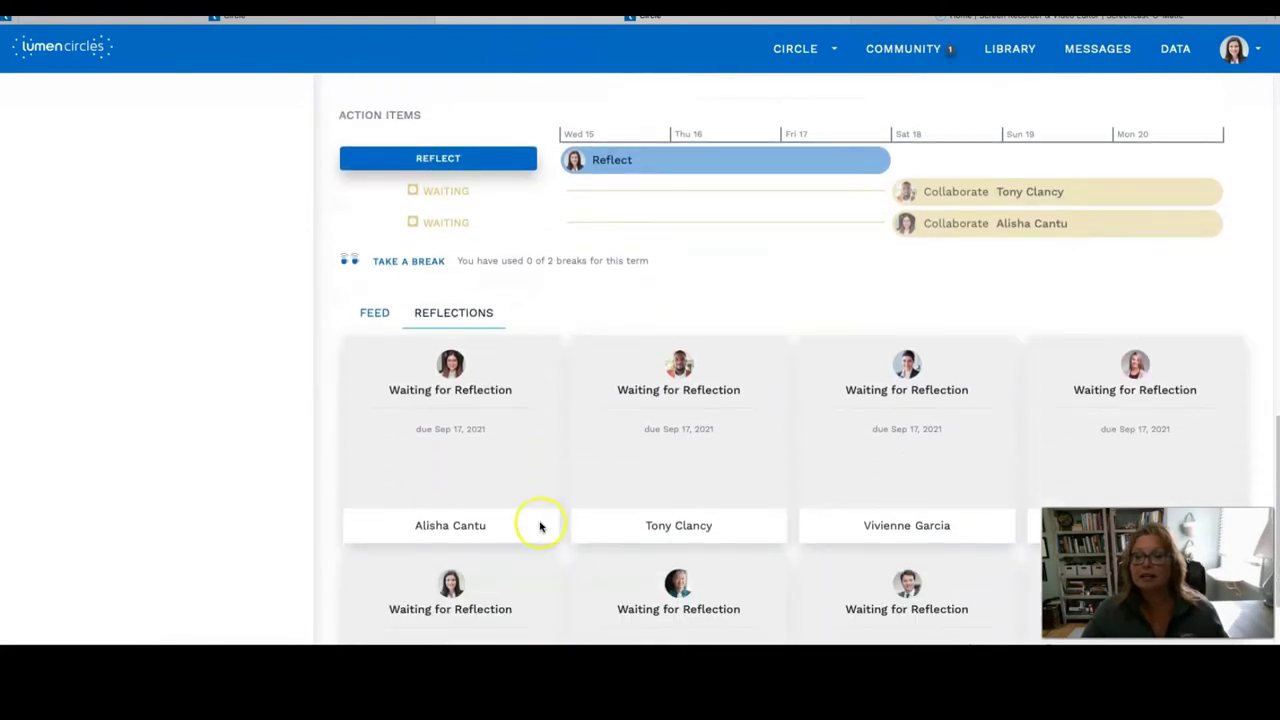
{"action": "scroll", "coordinate": [494, 519], "scroll_direction": "up", "scroll_amount": 10}
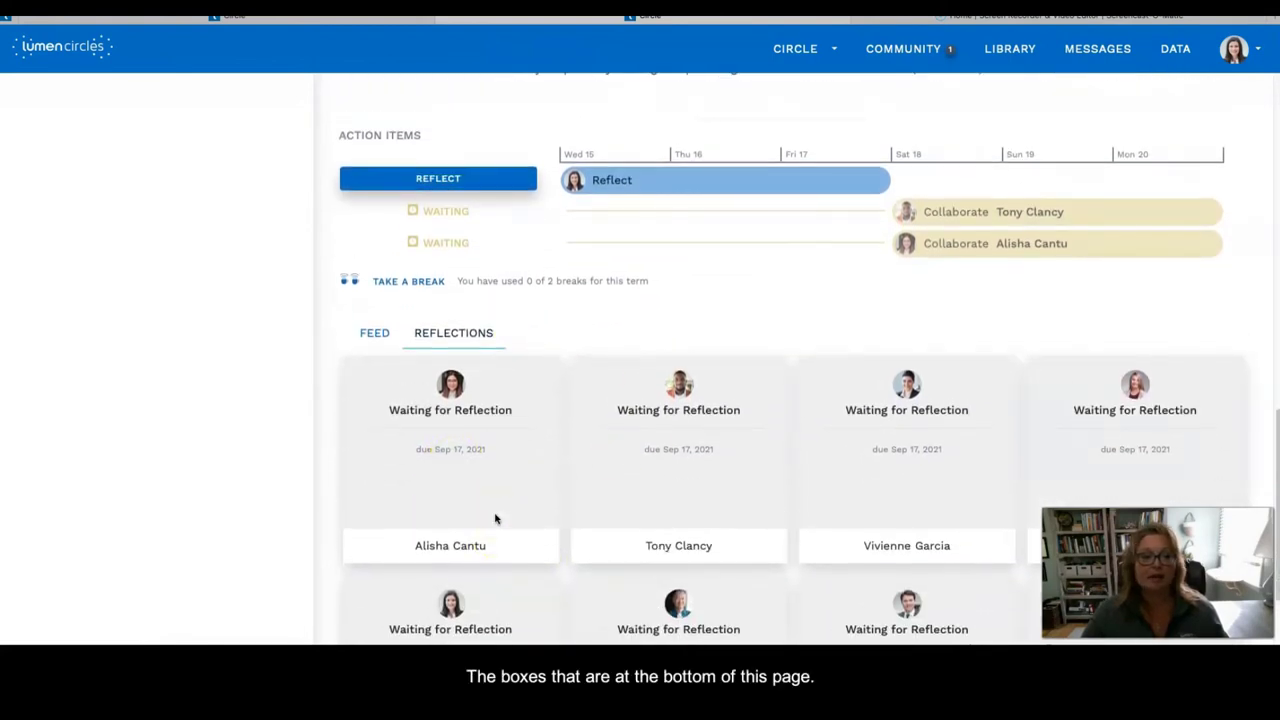
{"action": "scroll", "coordinate": [494, 519], "scroll_direction": "up", "scroll_amount": 17}
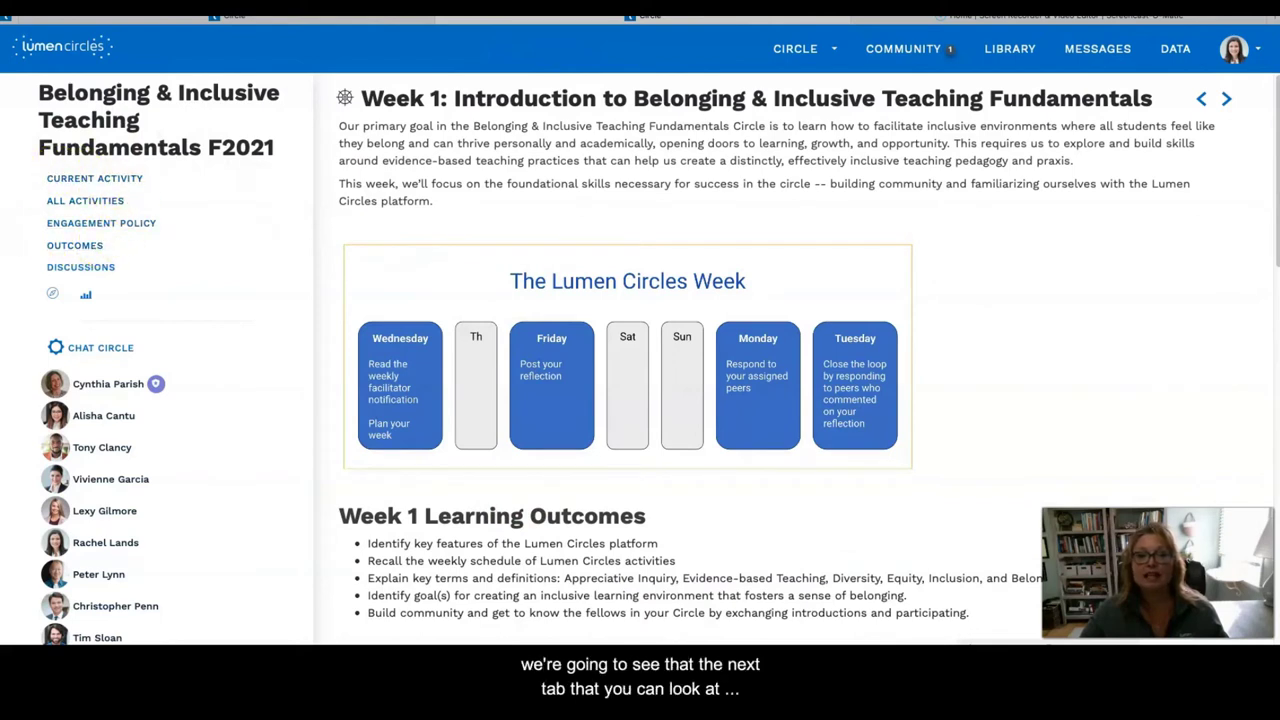
Browse the All Activities calendar covering Weeks 1–8, then return to its top.
{"action": "left_click", "coordinate": [84, 204]}
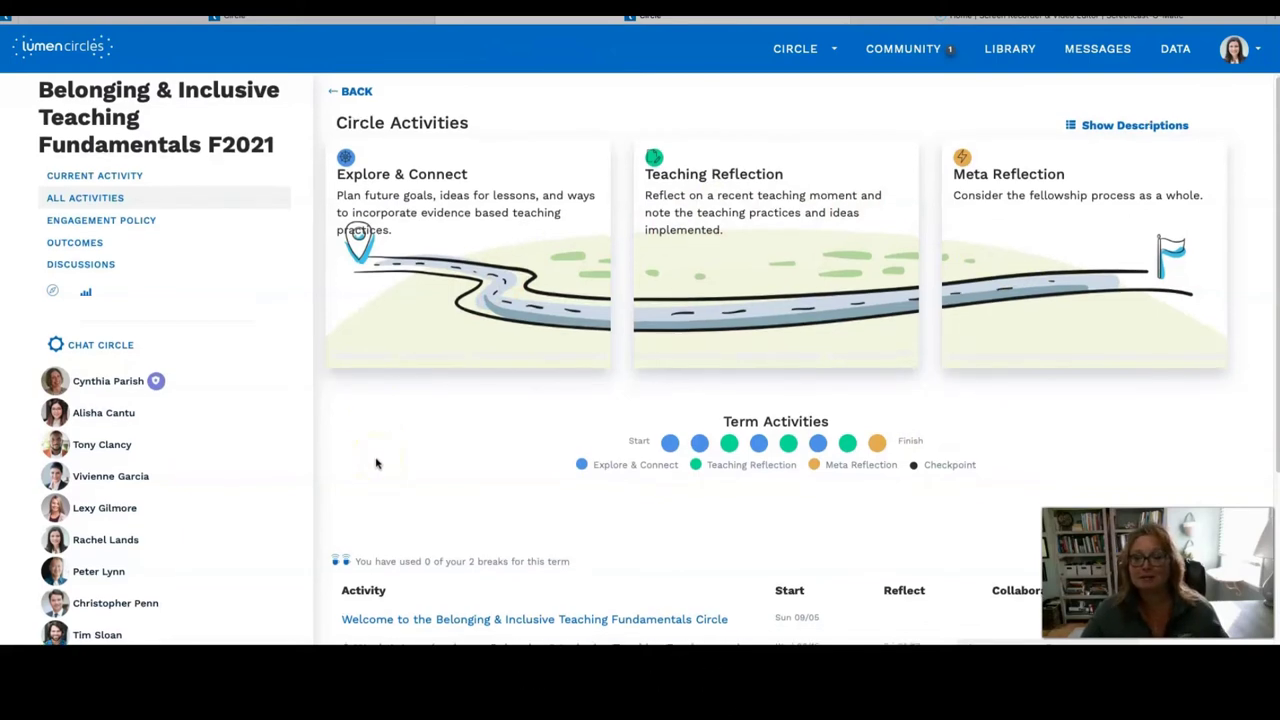
{"action": "scroll", "coordinate": [376, 462], "scroll_direction": "down", "scroll_amount": 2}
{"action": "scroll", "coordinate": [376, 462], "scroll_direction": "down", "scroll_amount": 3}
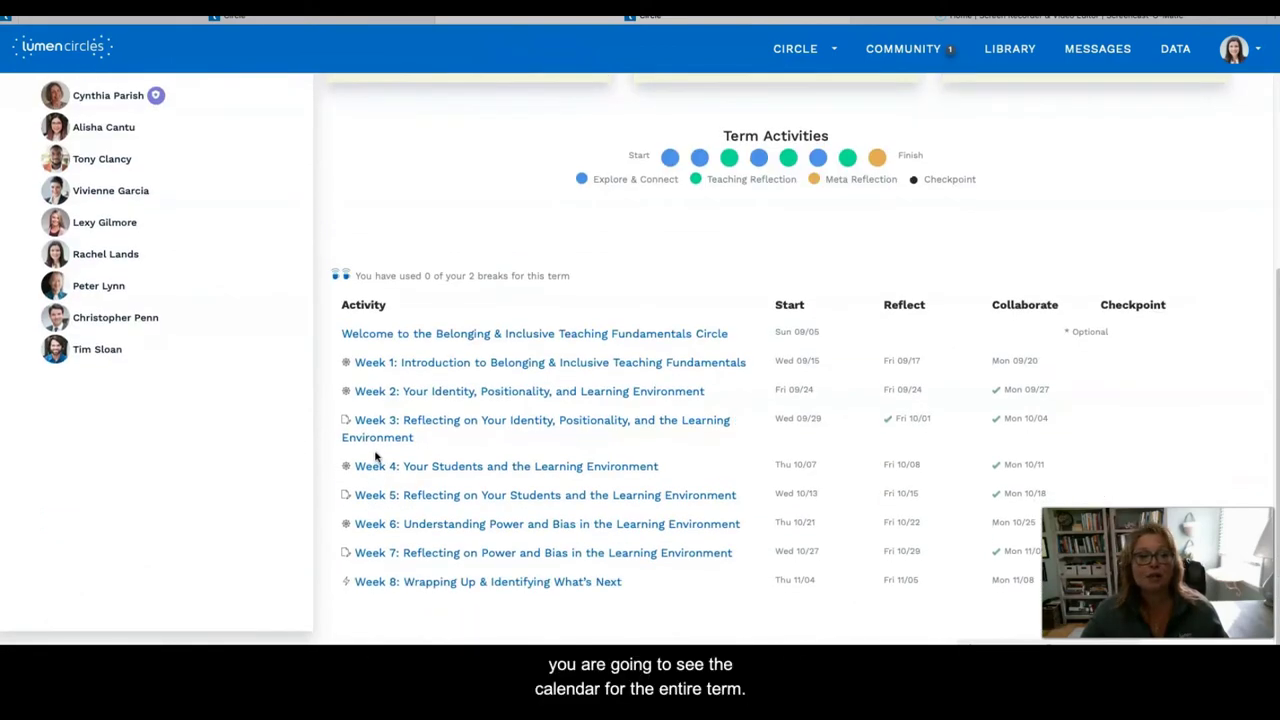
{"action": "left_click", "coordinate": [399, 572]}
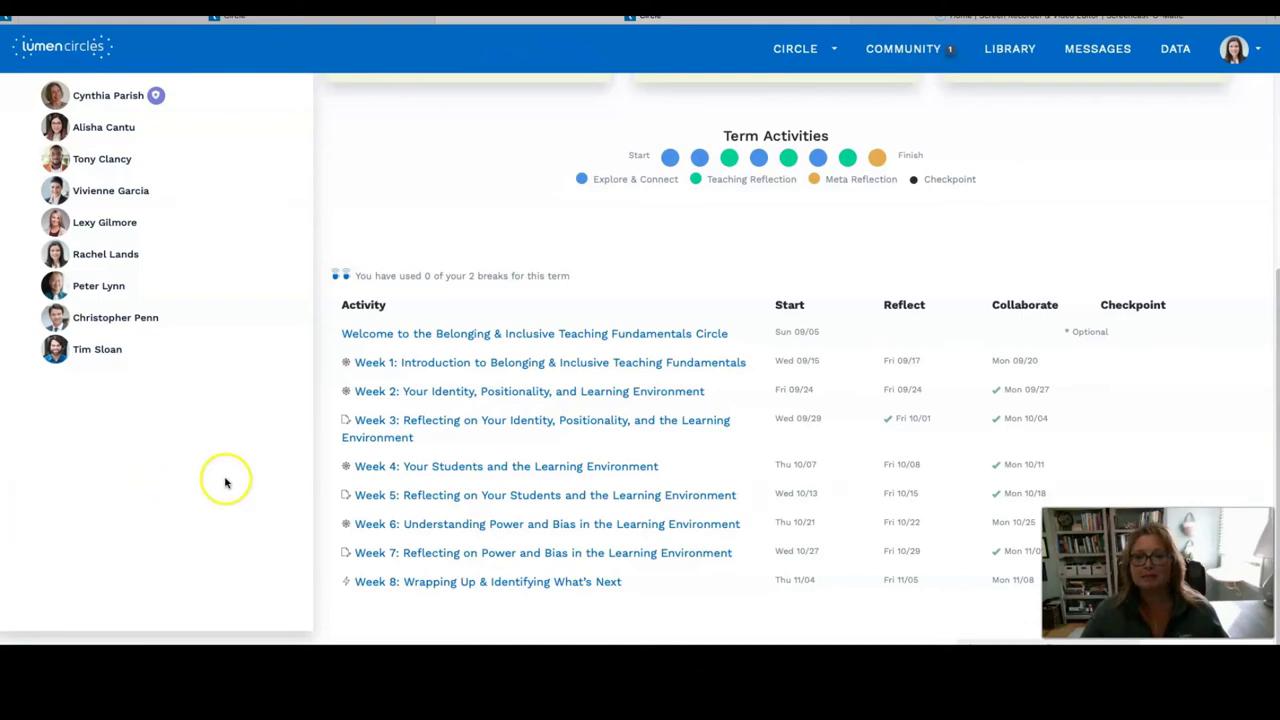
{"action": "scroll", "coordinate": [224, 481], "scroll_direction": "up", "scroll_amount": 1}
{"action": "scroll", "coordinate": [225, 483], "scroll_direction": "up", "scroll_amount": 5}
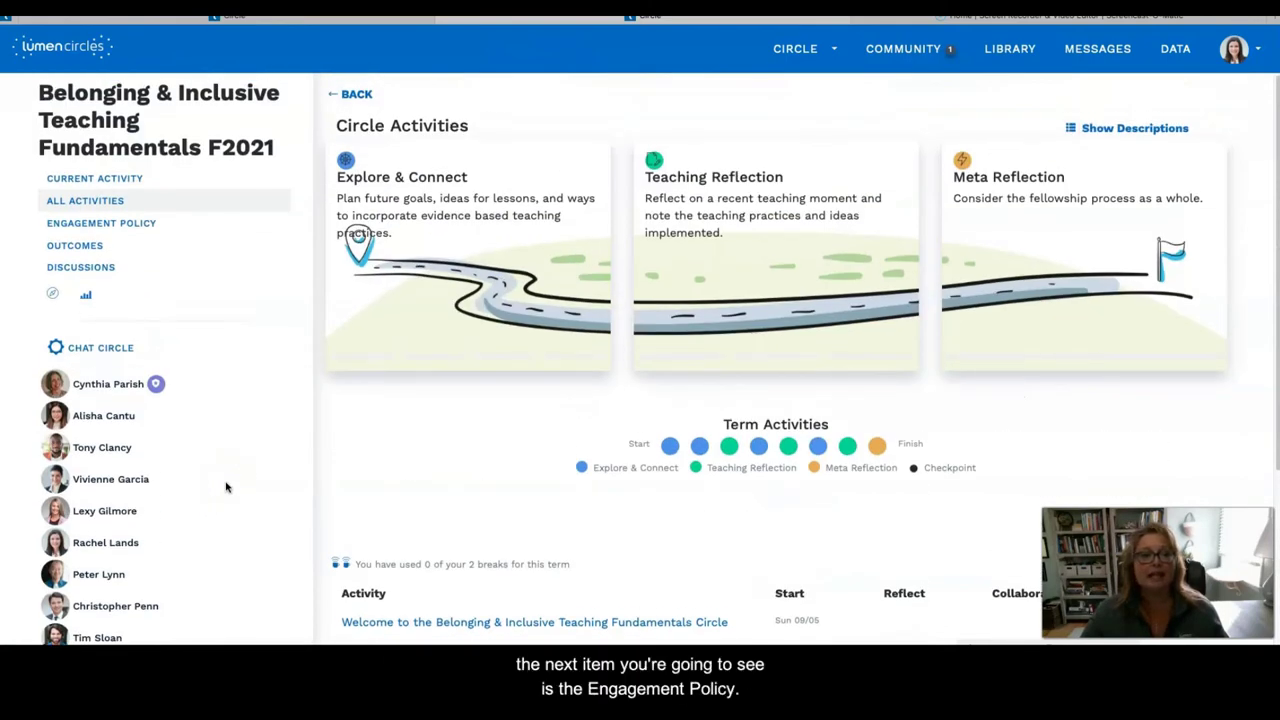
Read through the circle's Engagement Policy, then switch to the Program Outcomes page.
{"action": "left_click", "coordinate": [129, 226]}
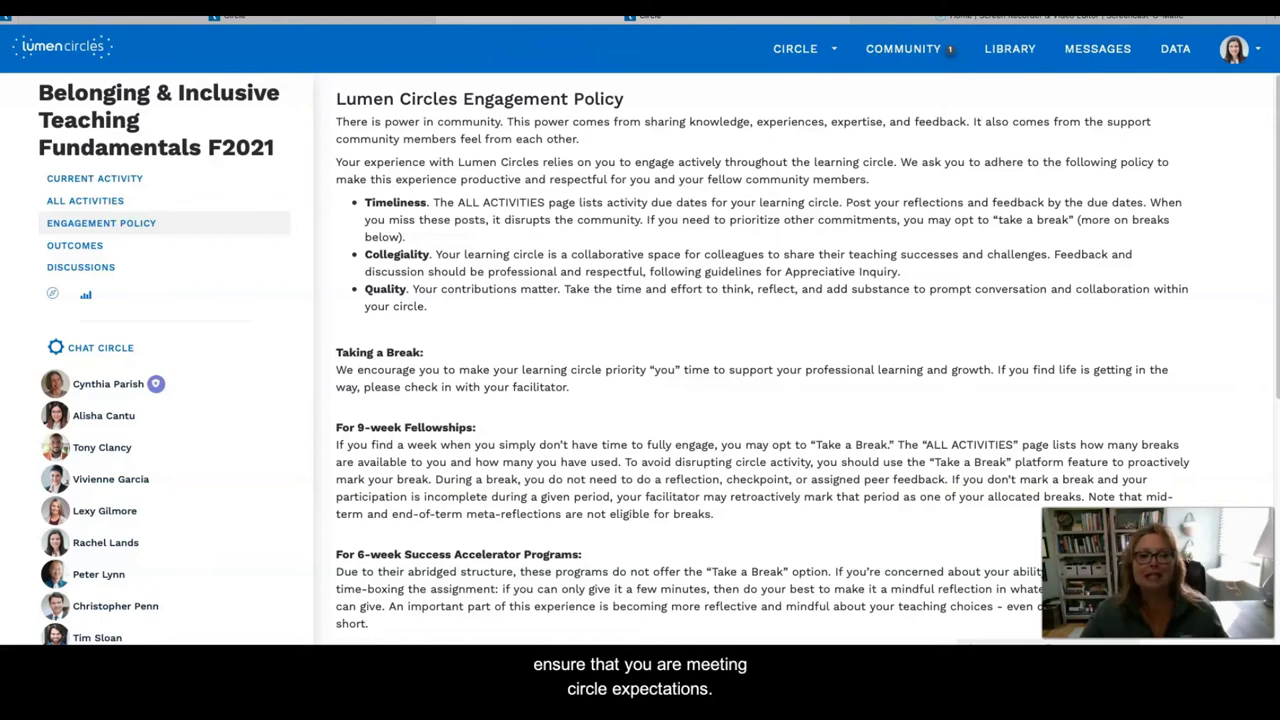
{"action": "scroll", "coordinate": [229, 437], "scroll_direction": "down", "scroll_amount": 1}
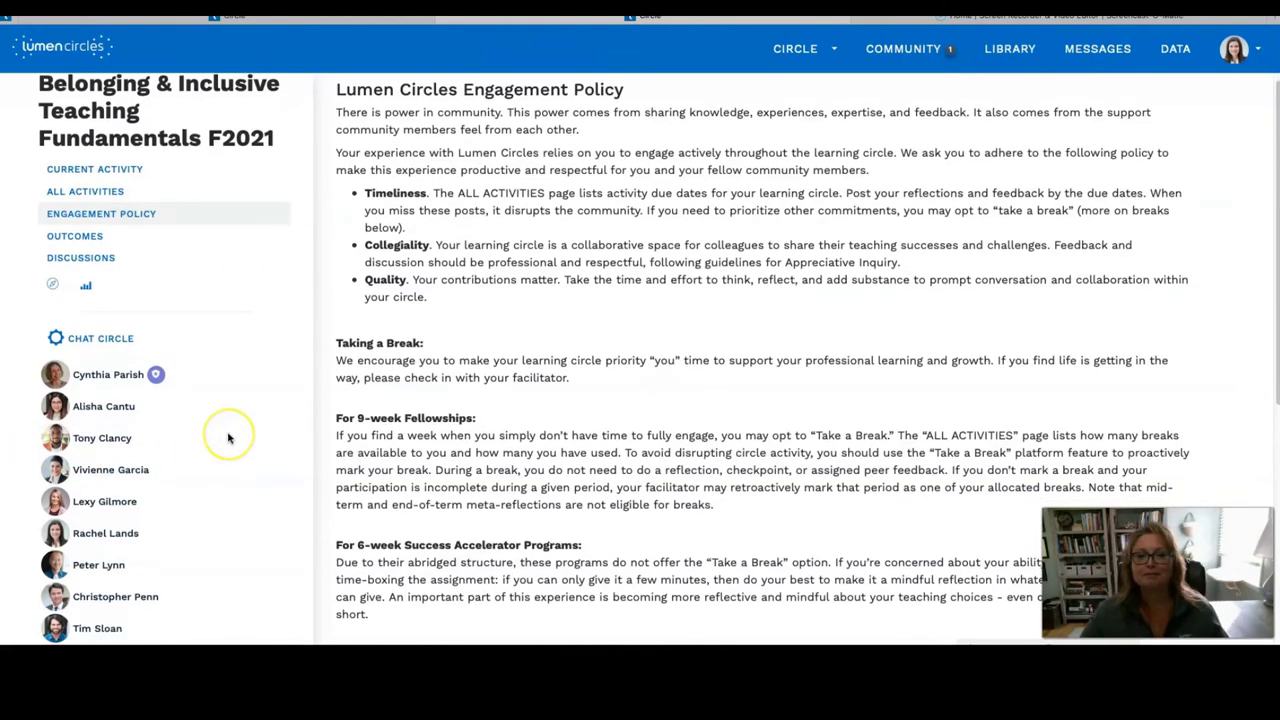
{"action": "scroll", "coordinate": [229, 437], "scroll_direction": "down", "scroll_amount": 1}
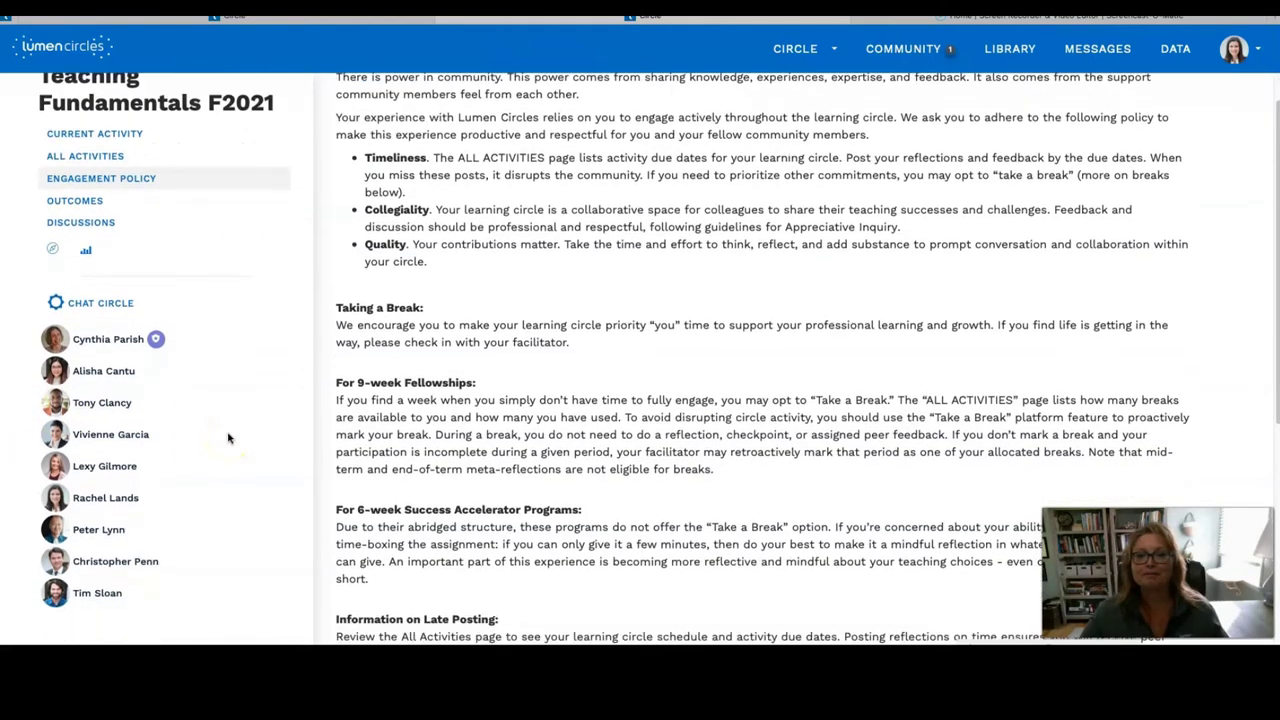
{"action": "left_click", "coordinate": [97, 203]}
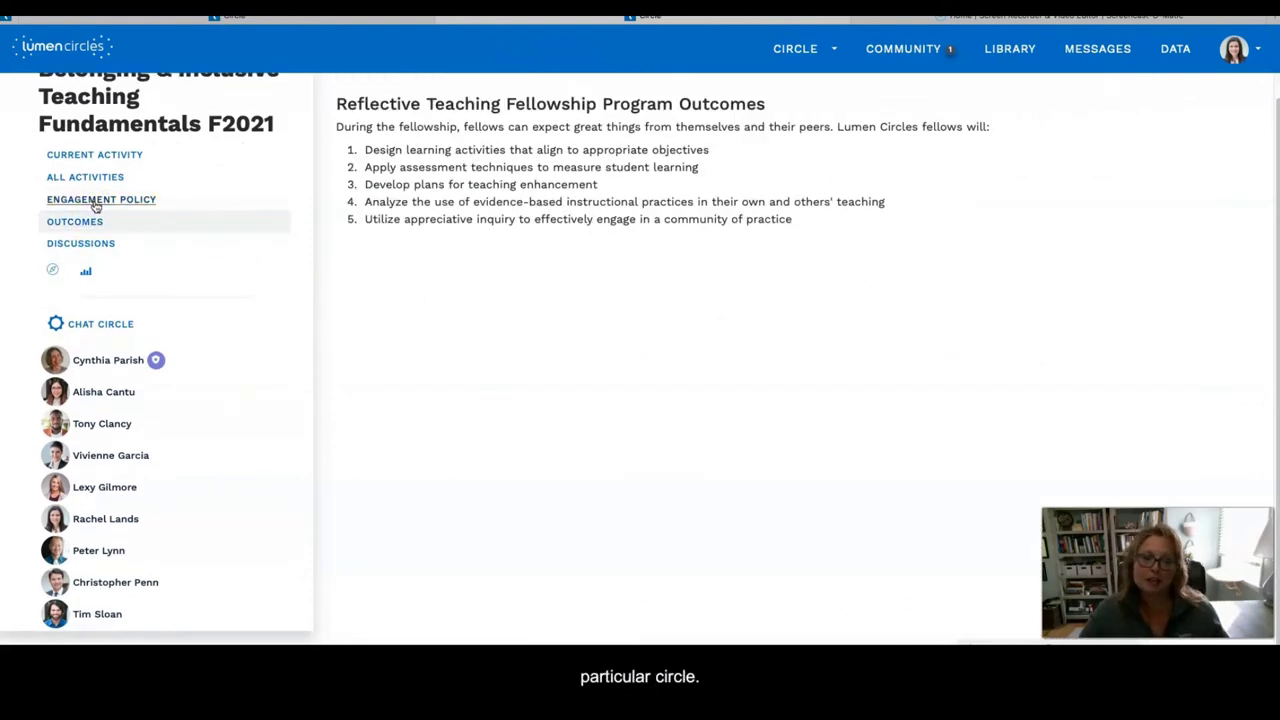
Open the circle's Discussions page, which shows no discussions yet.
{"action": "left_click", "coordinate": [73, 245]}
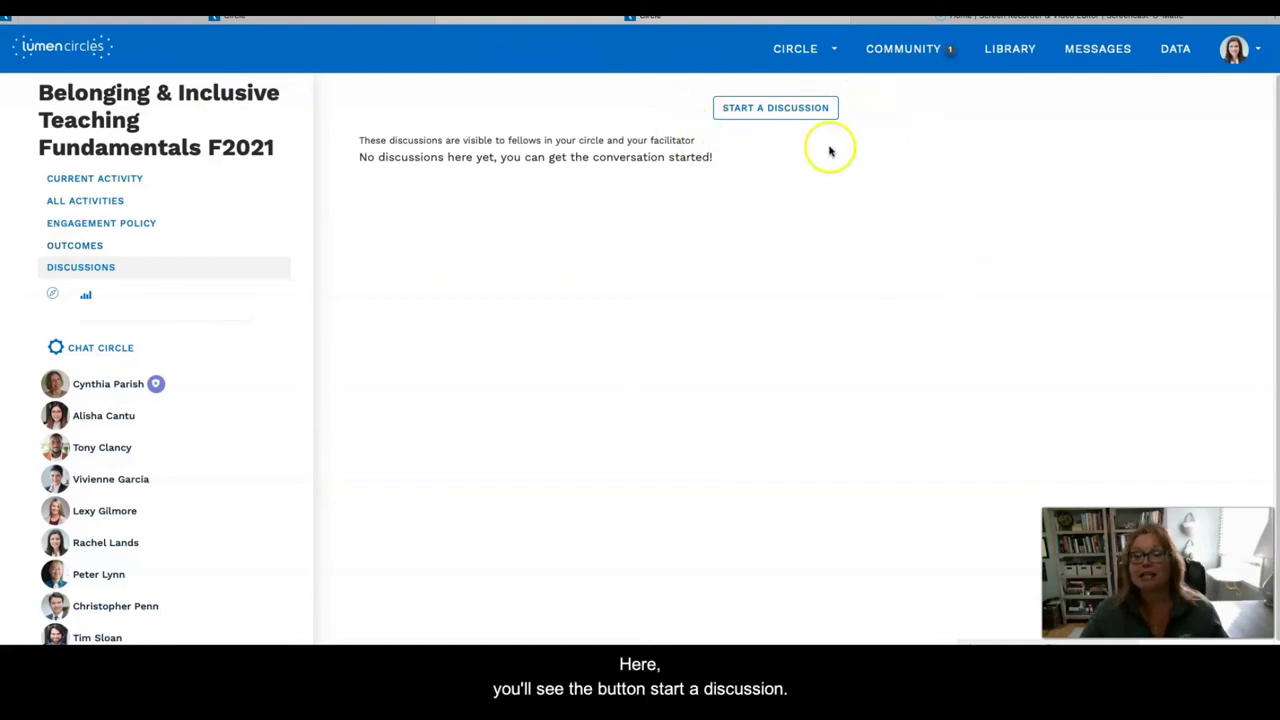
Post a new discussion titled 'Team Building' with the text 'I am looking for new ideas!'.
{"action": "left_click", "coordinate": [781, 112]}
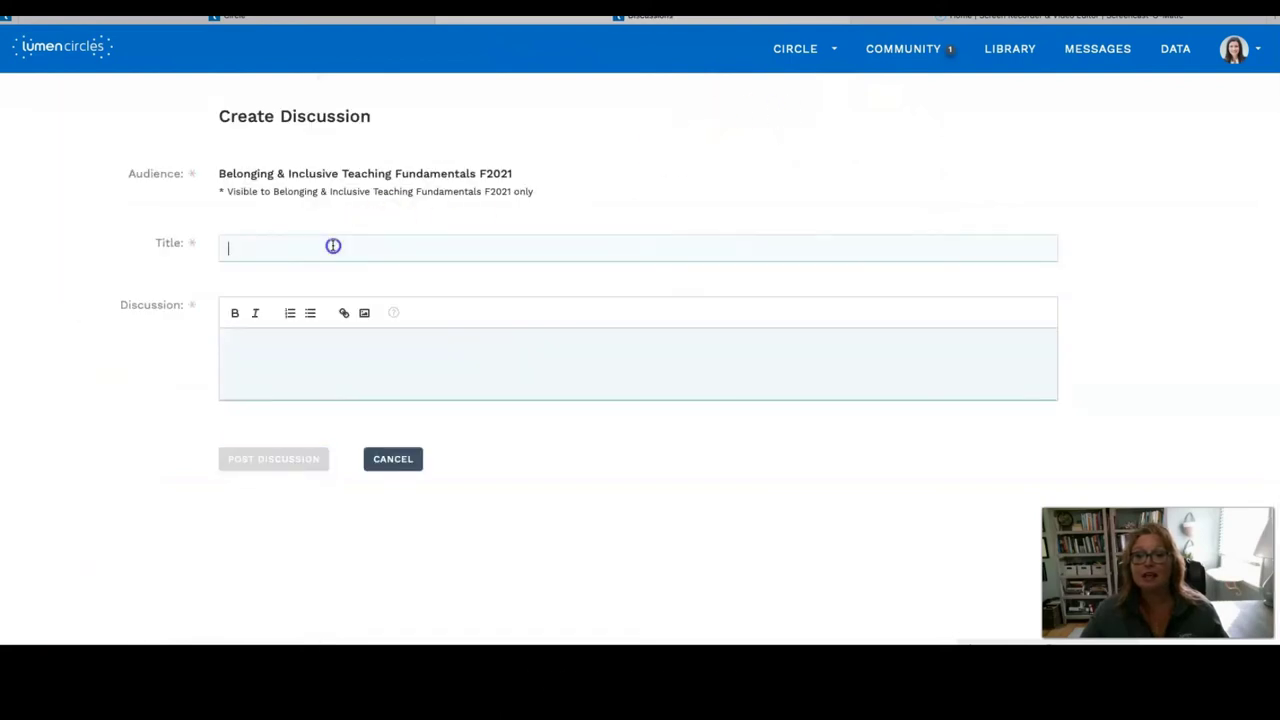
{"action": "left_click", "coordinate": [332, 245]}
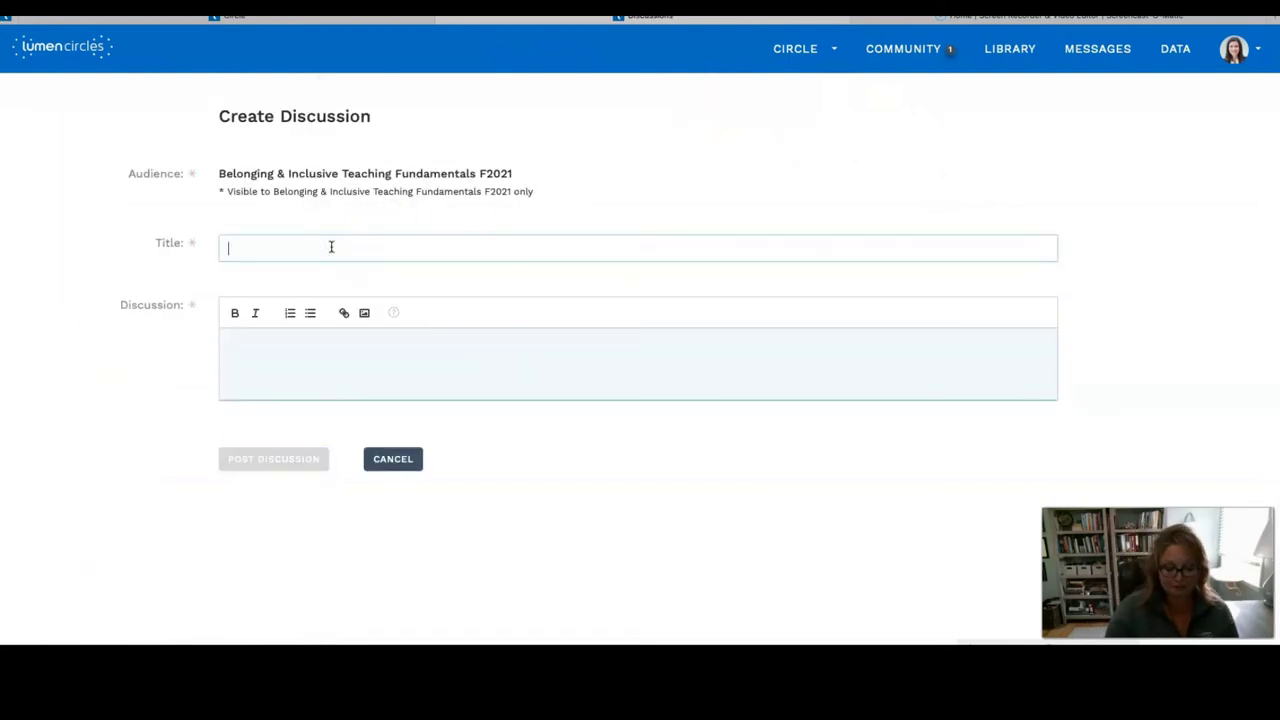
{"action": "type", "text": "Team Buil"}
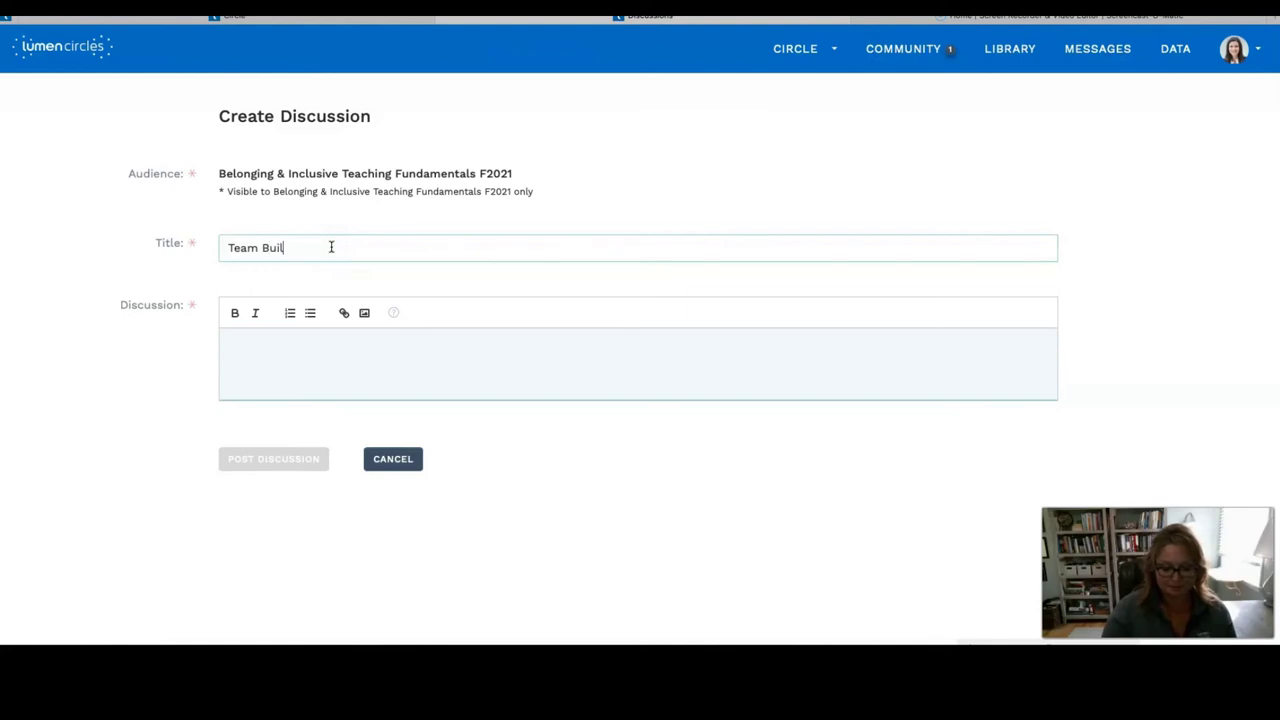
{"action": "type", "text": "ding"}
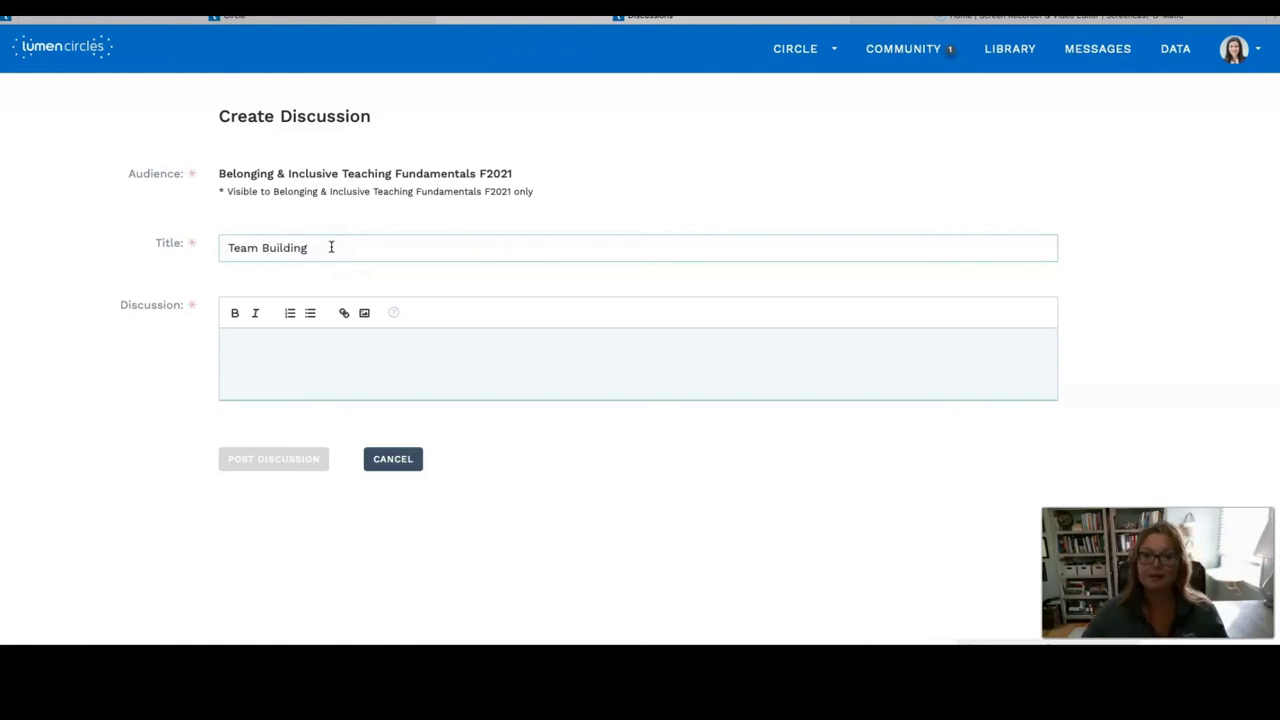
{"action": "left_click", "coordinate": [267, 358]}
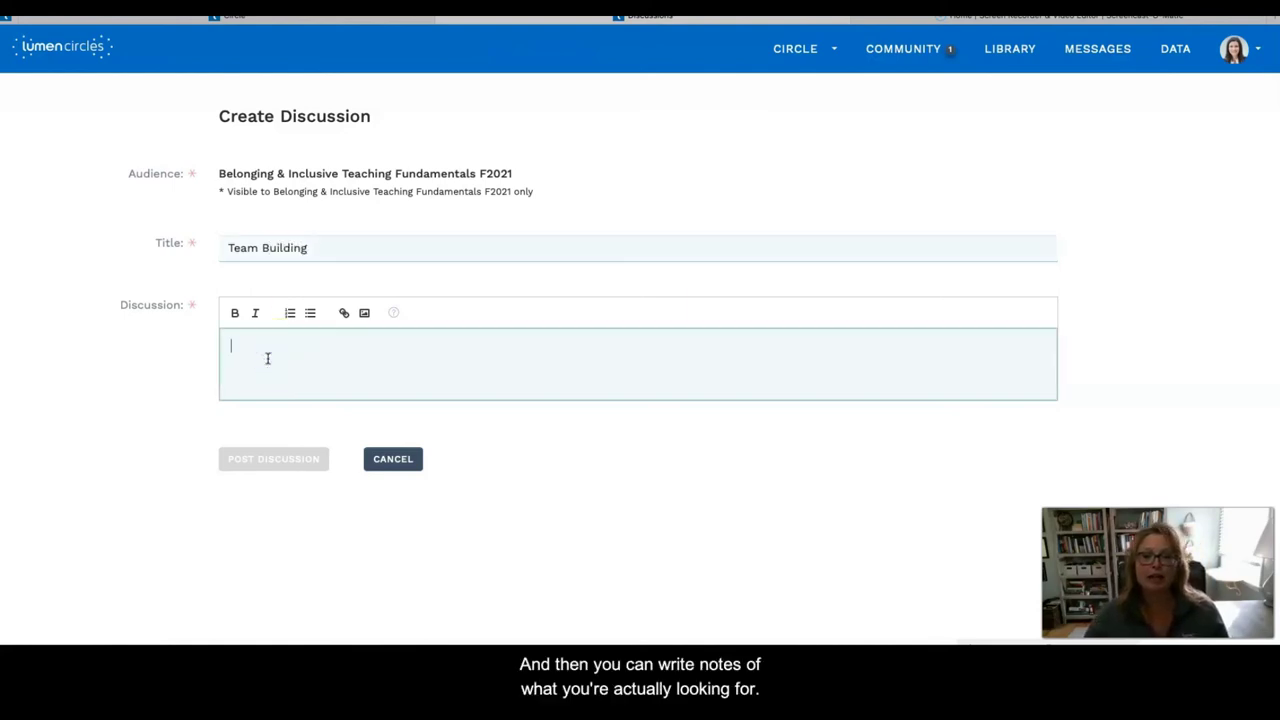
{"action": "type", "text": "I"}
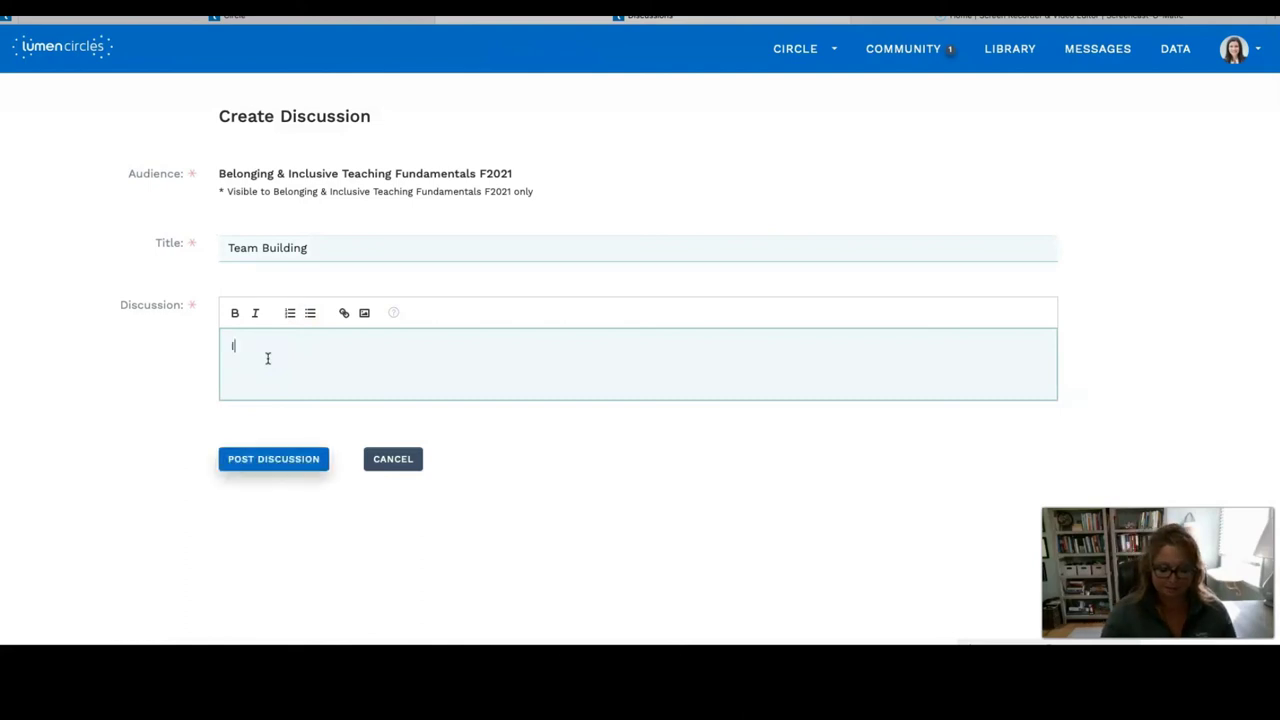
{"action": "type", "text": " am looking for new ideas!"}
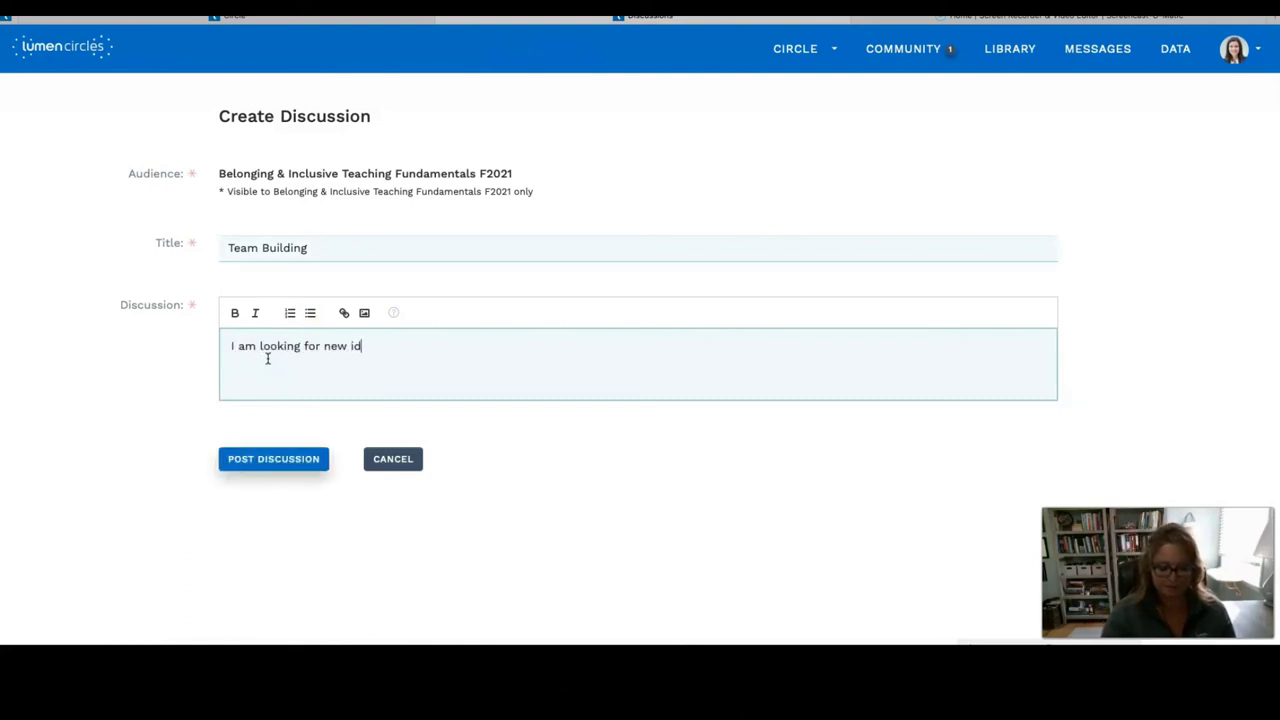
{"action": "left_click", "coordinate": [272, 456]}
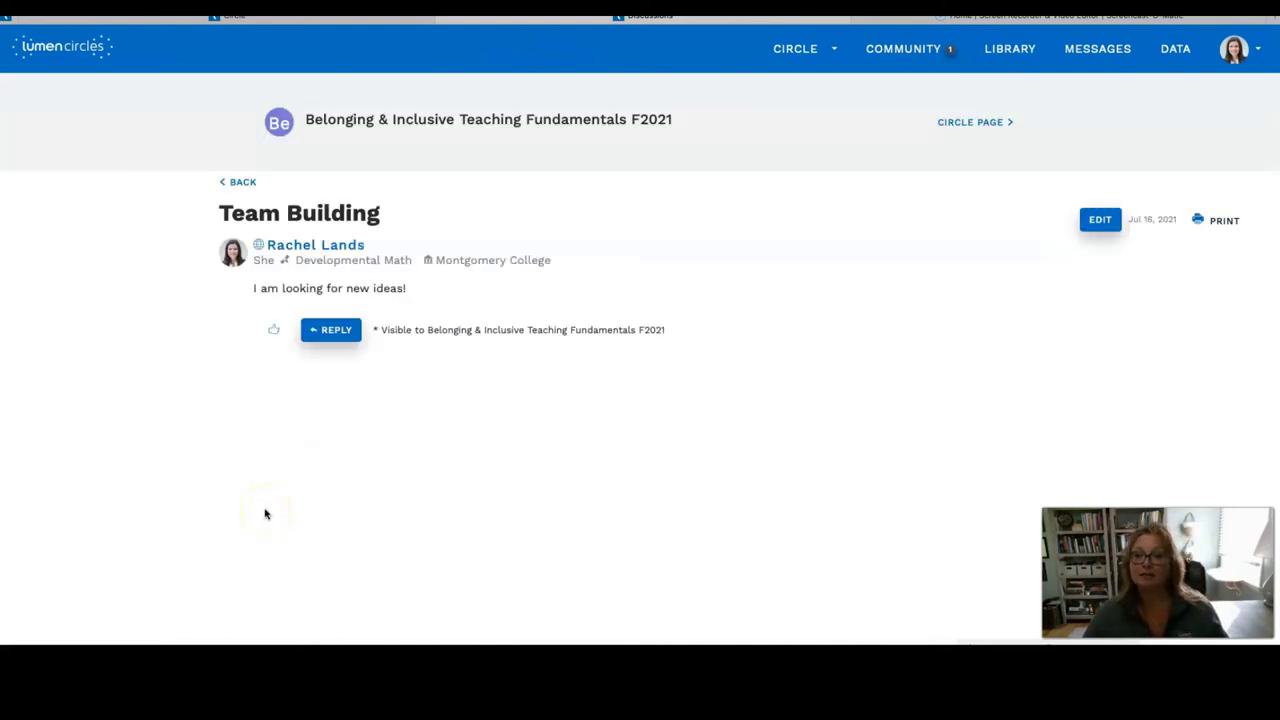
Start a reply, then return to the Belonging & Inclusive Teaching Fundamentals F2021 circle's welcome page.
{"action": "left_click", "coordinate": [350, 336]}
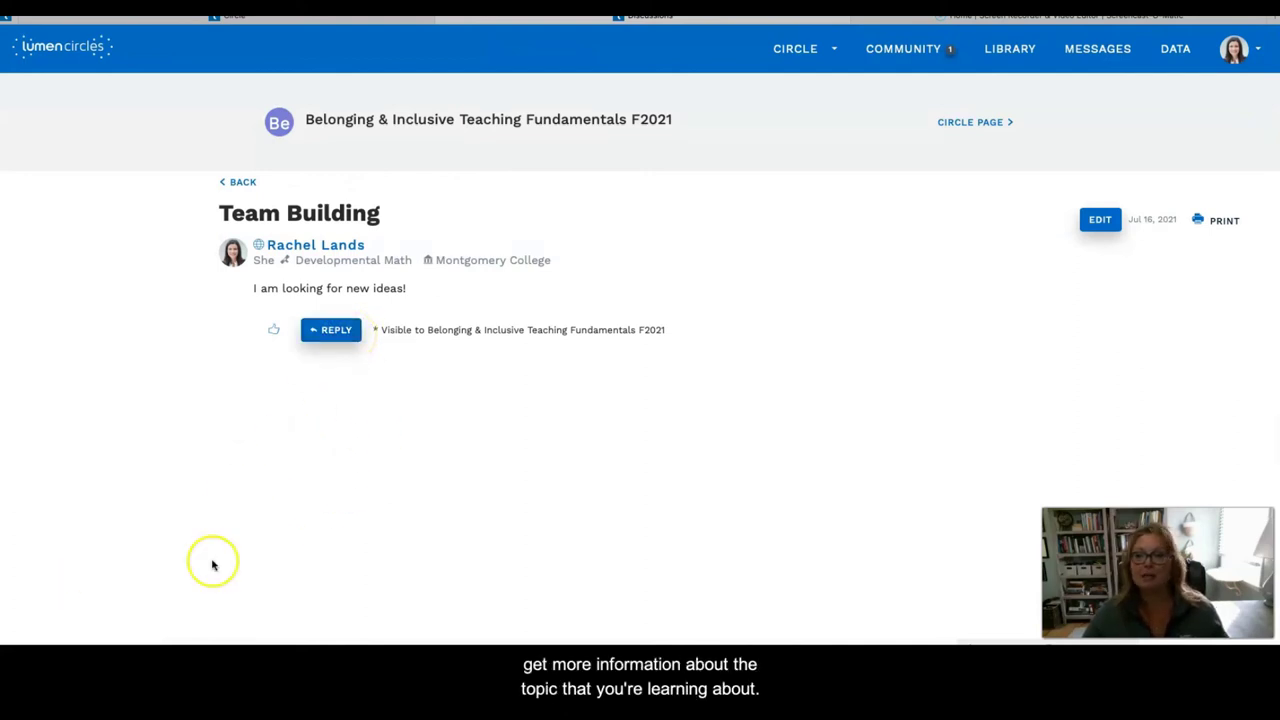
{"action": "left_click", "coordinate": [834, 56]}
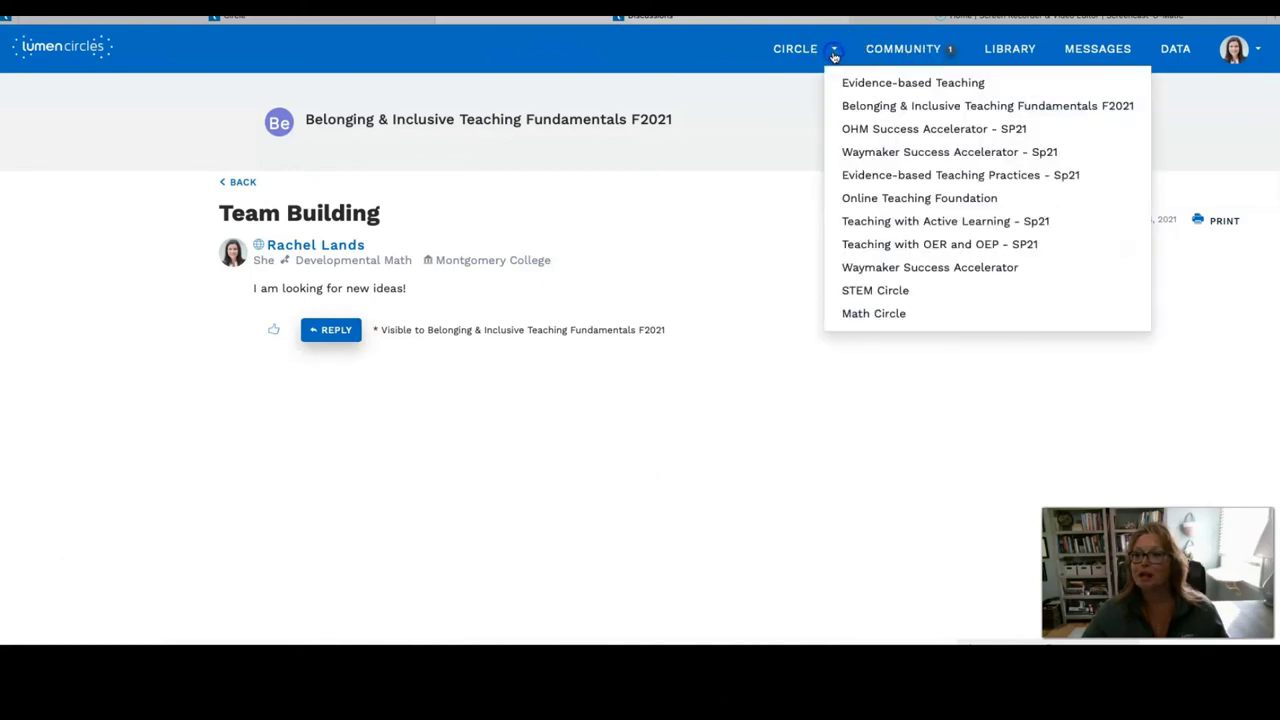
{"action": "left_click", "coordinate": [852, 110]}
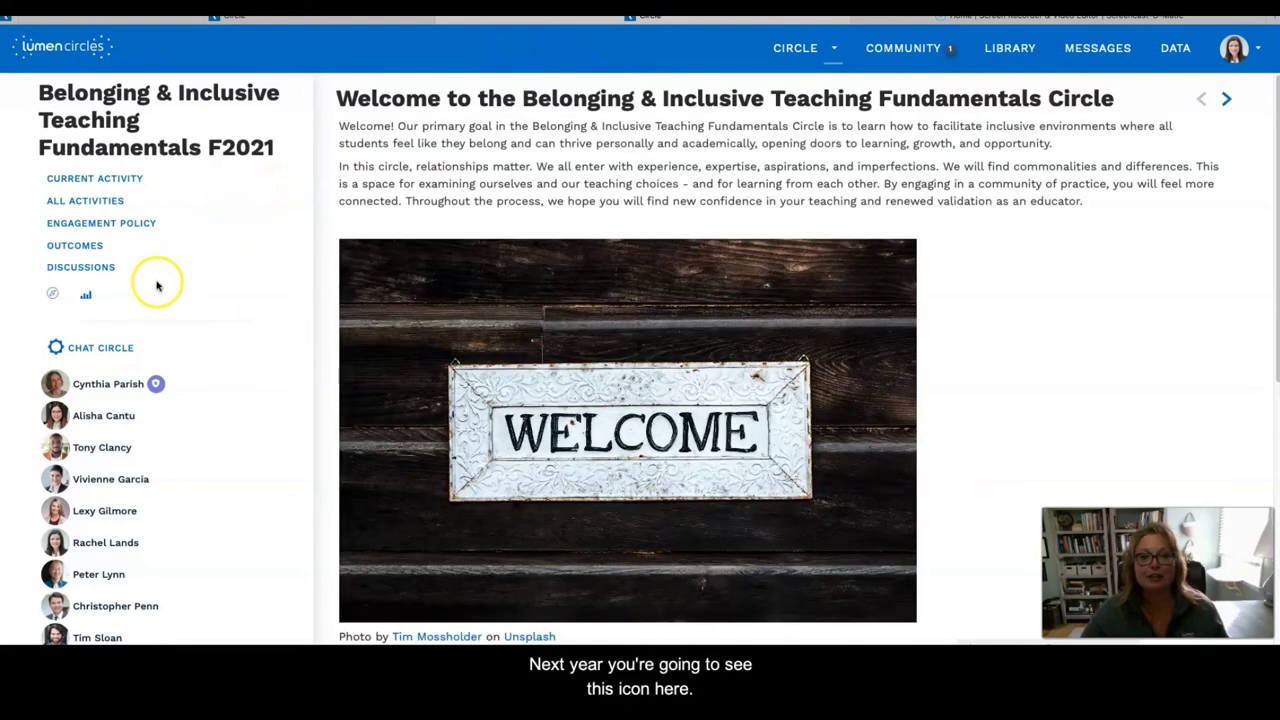
{"action": "scroll", "coordinate": [156, 286], "scroll_direction": "down", "scroll_amount": 1}
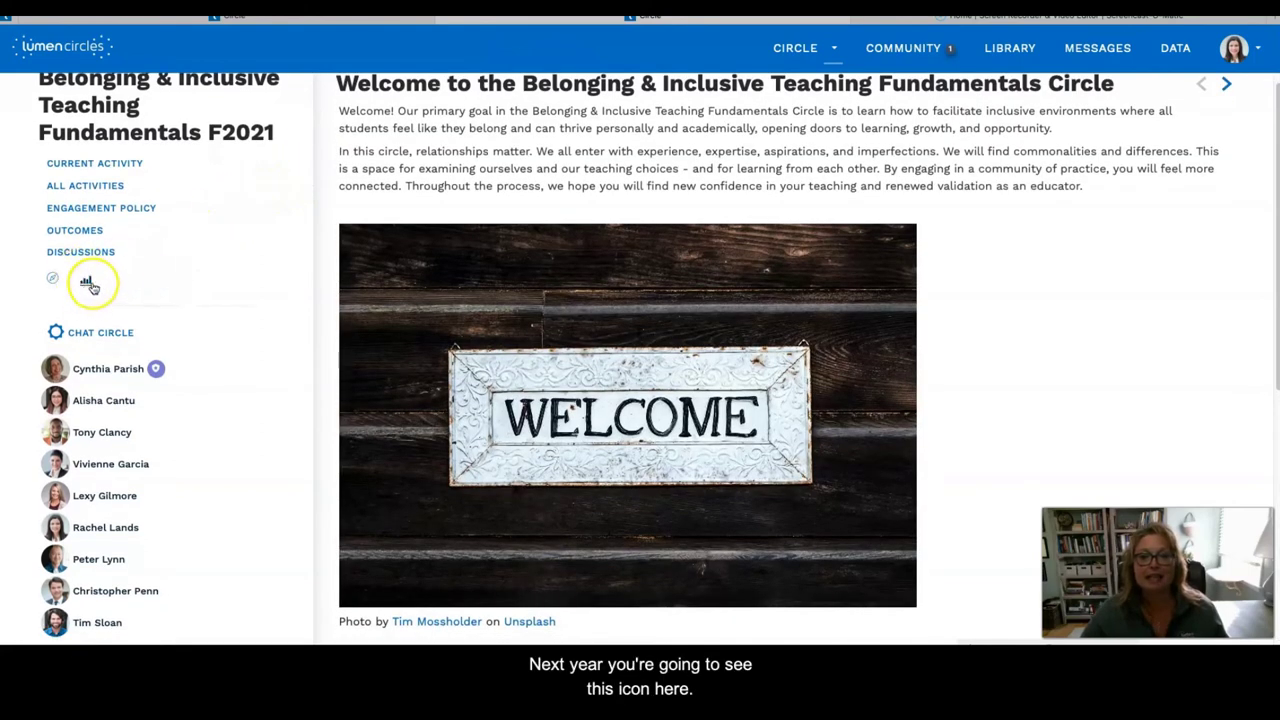
{"action": "left_click", "coordinate": [87, 283]}
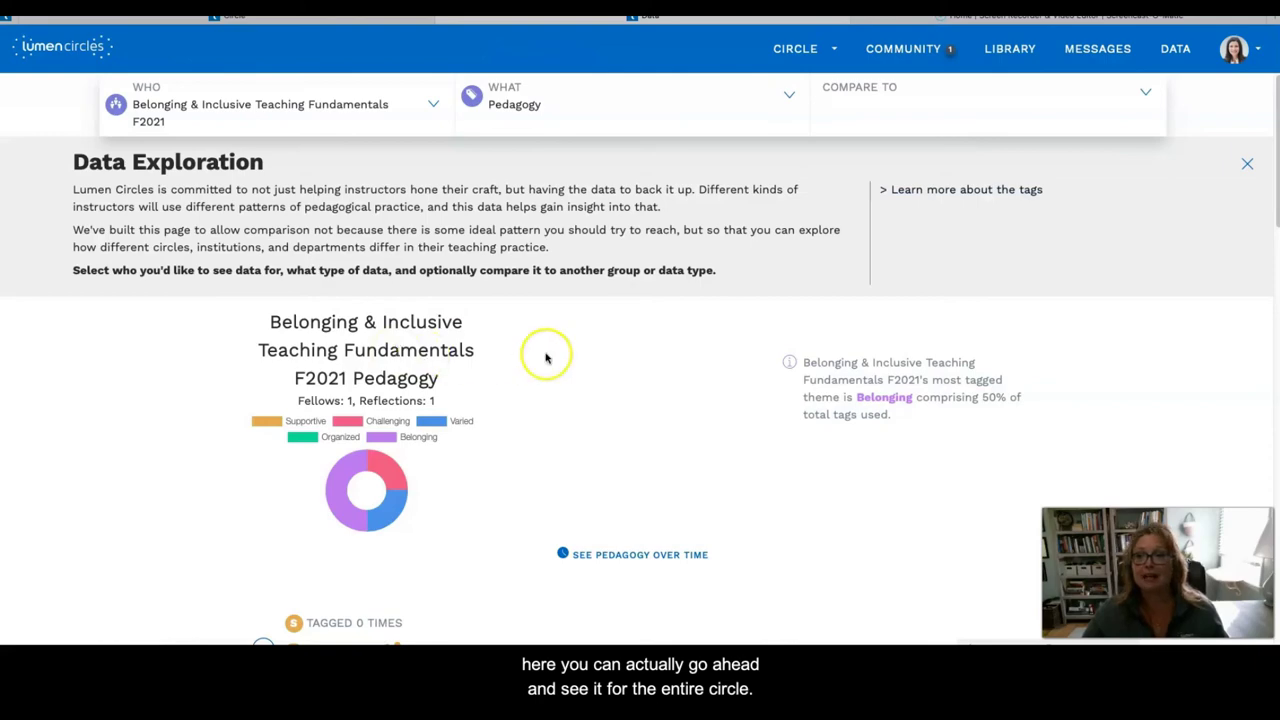
{"action": "left_click", "coordinate": [834, 49]}
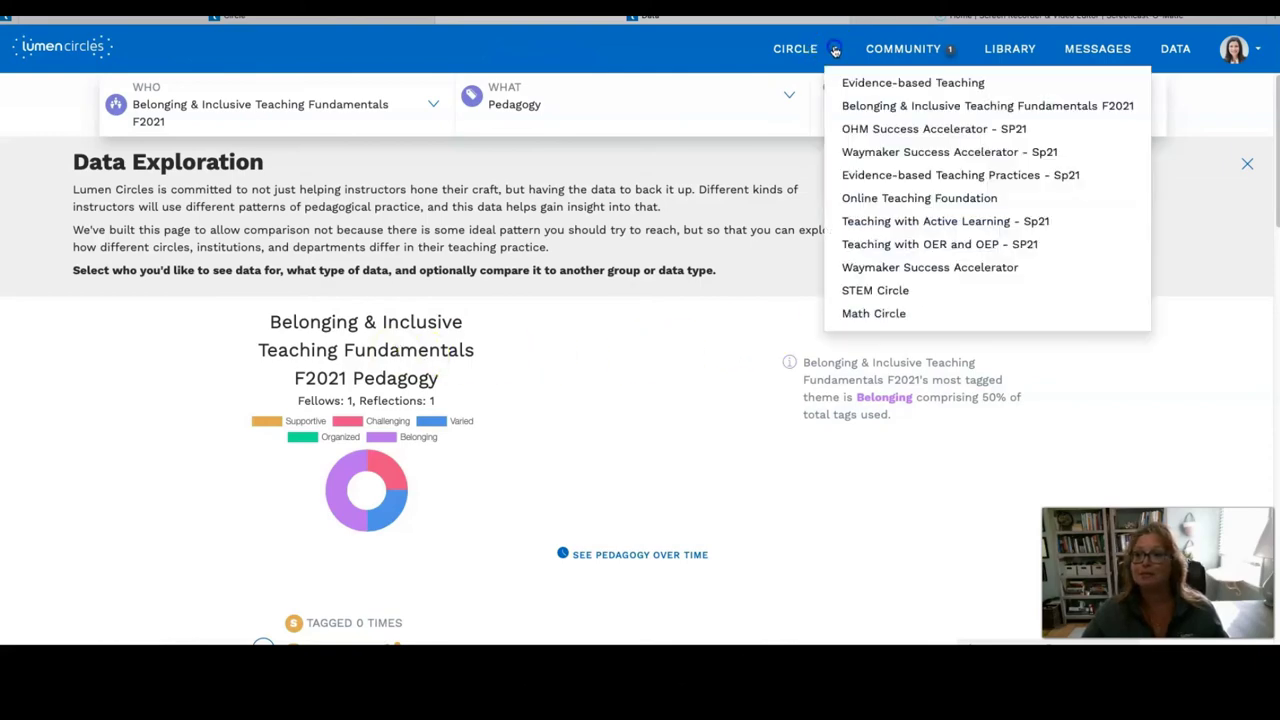
{"action": "left_click", "coordinate": [849, 105]}
{"action": "scroll", "coordinate": [236, 328], "scroll_direction": "down", "scroll_amount": 3}
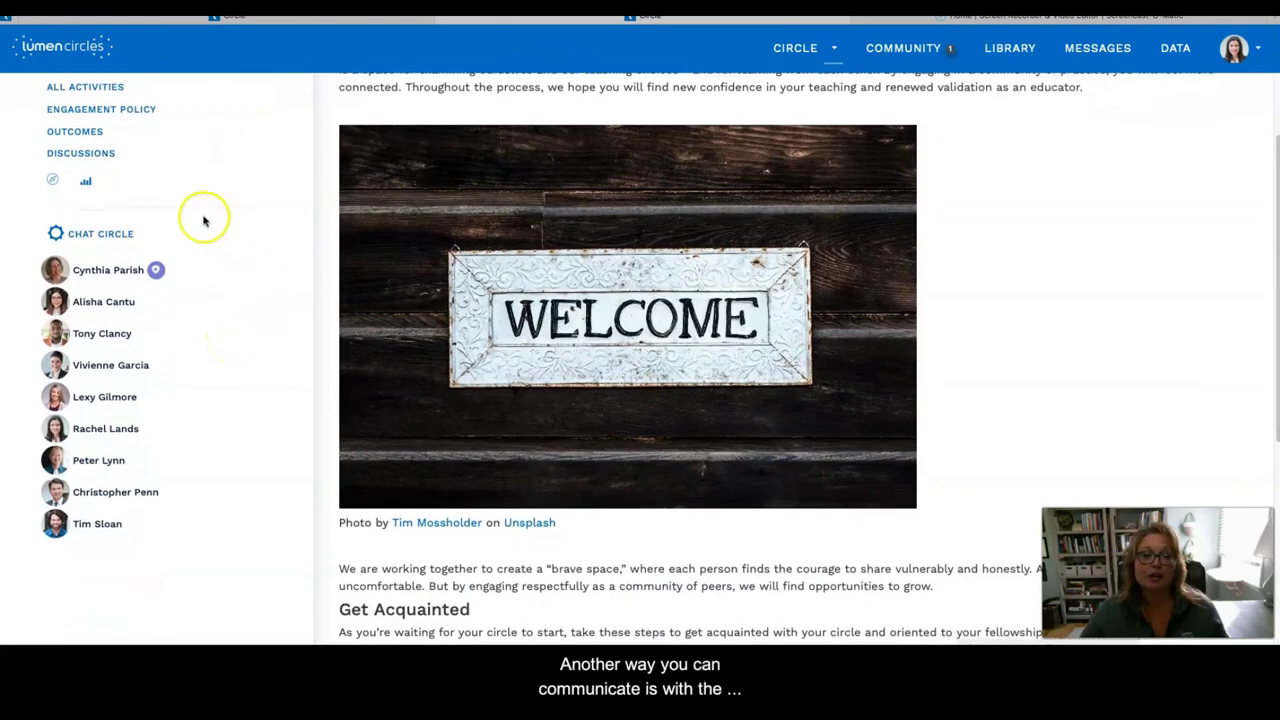
In the circle chat, draft a message mentioning a member: 'congratulations on being an exemplar!'.
{"action": "left_click", "coordinate": [103, 236]}
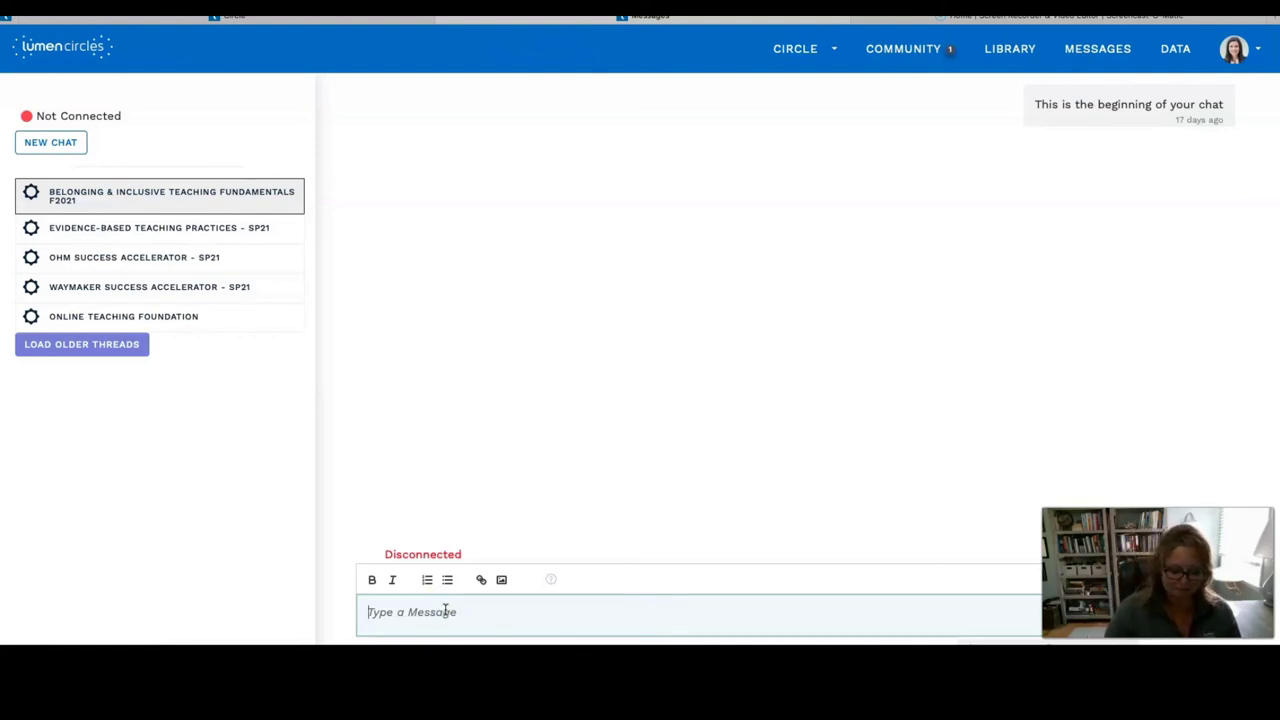
{"action": "type", "text": "@Ton"}
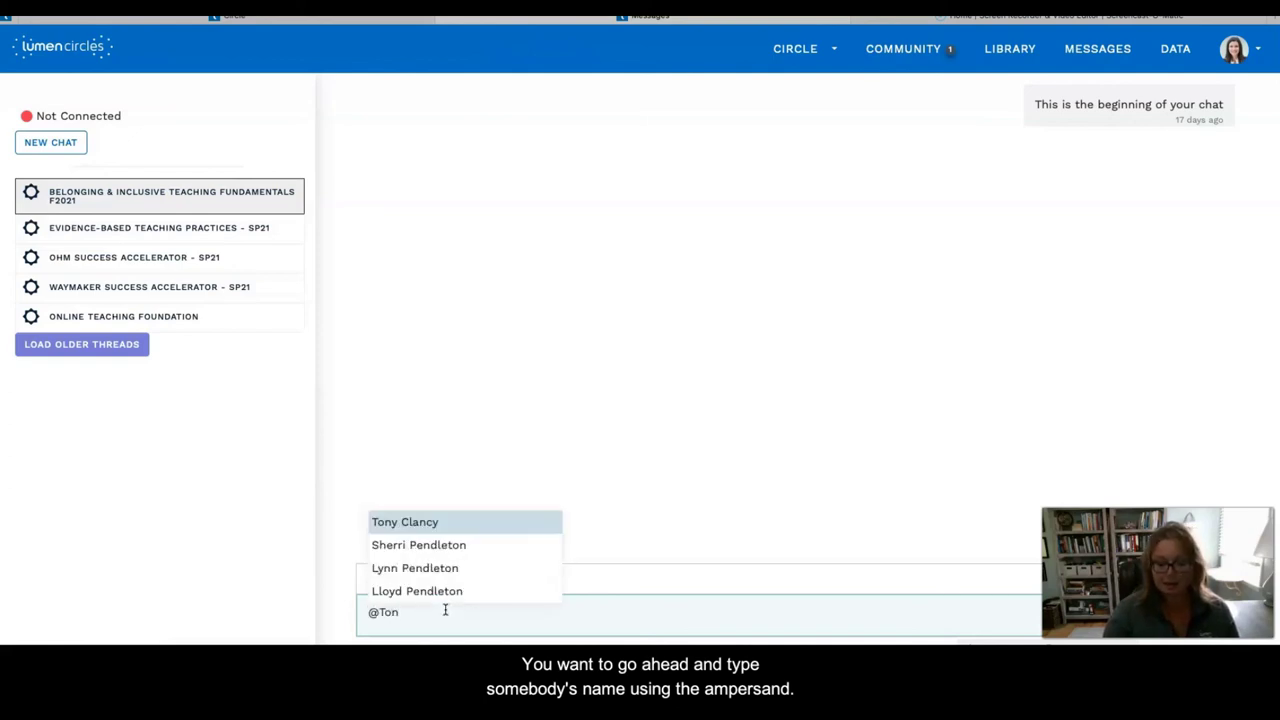
{"action": "left_click", "coordinate": [455, 522]}
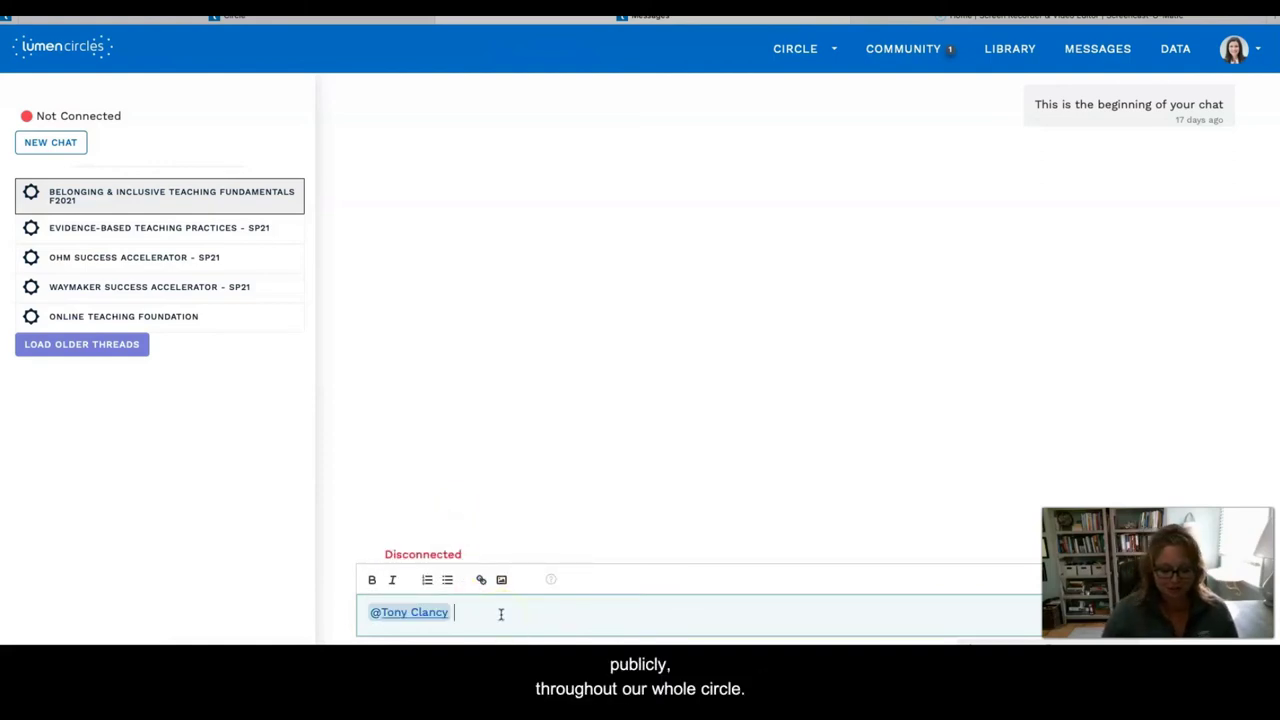
{"action": "type", "text": "congrat"}
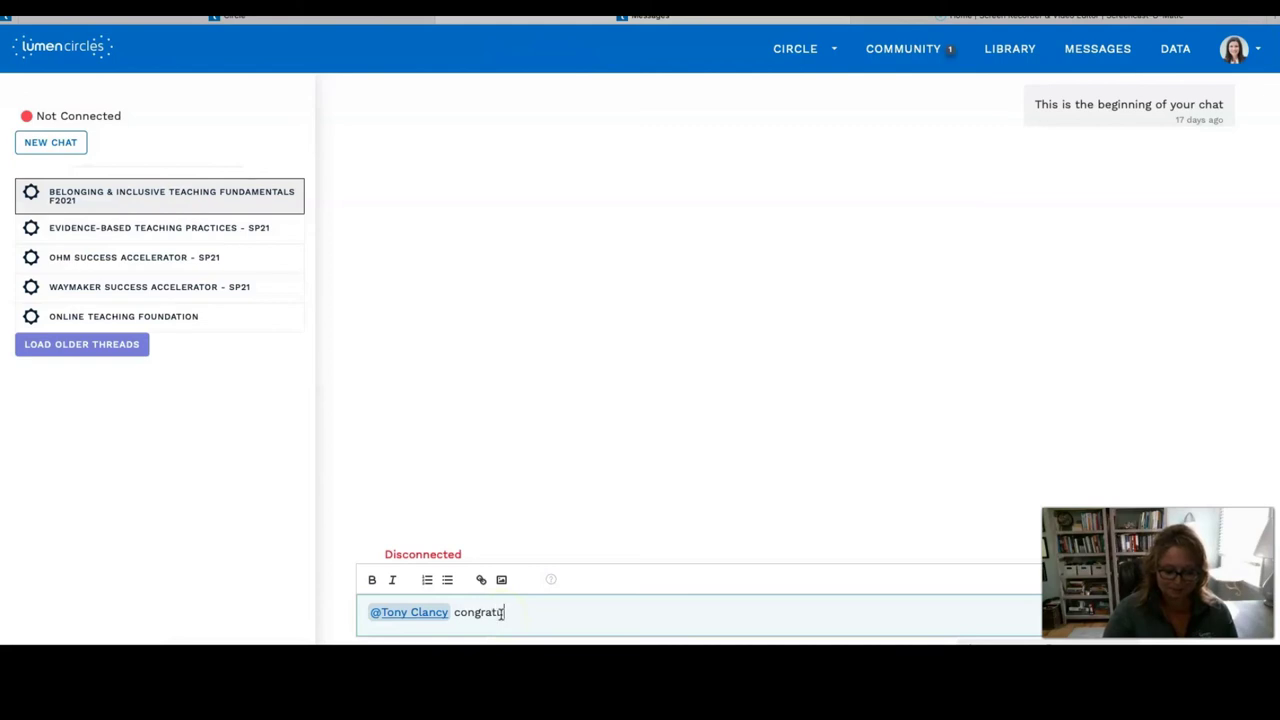
{"action": "type", "text": "ulations on being an exemplar!"}
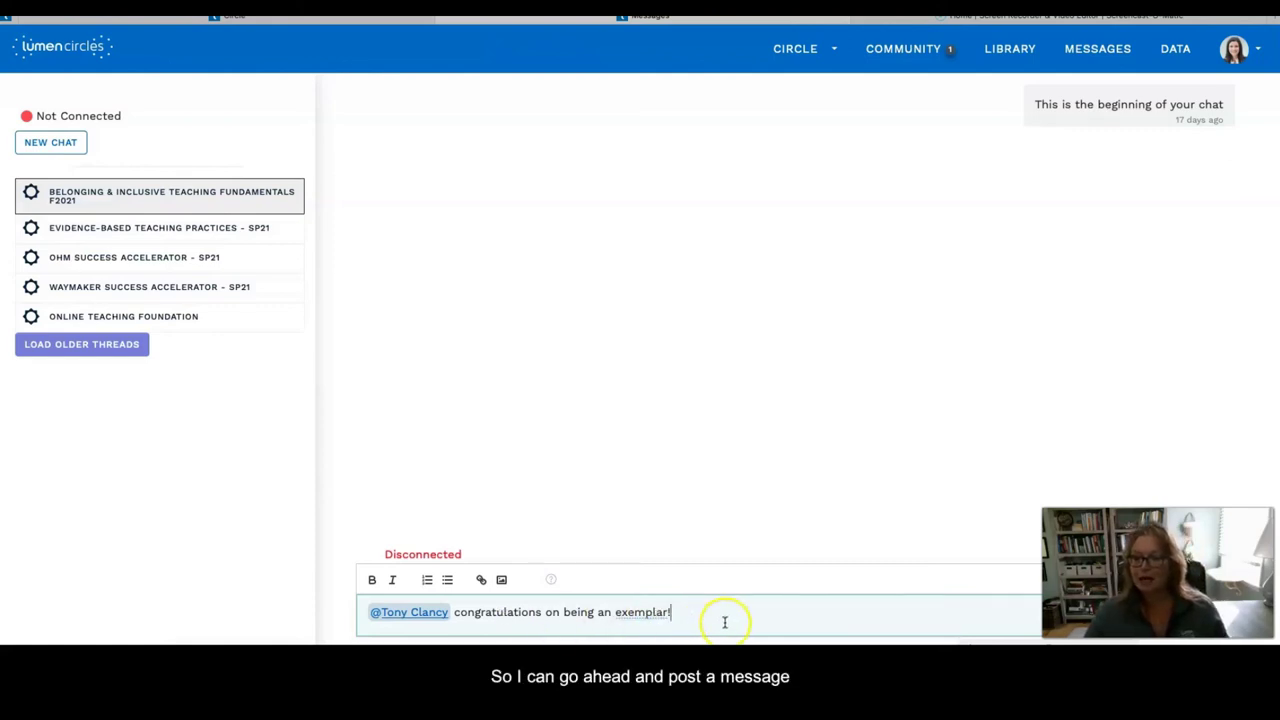
{"action": "key", "text": "Return"}
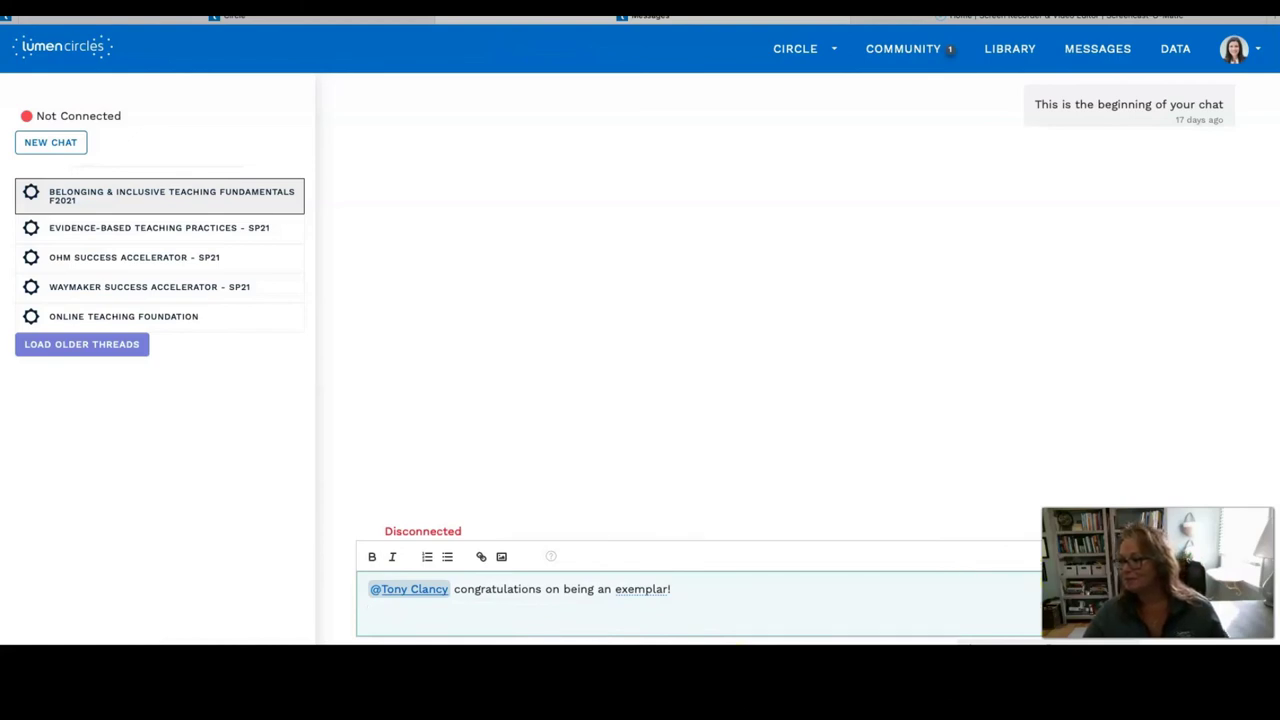
{"action": "left_click", "coordinate": [781, 597]}
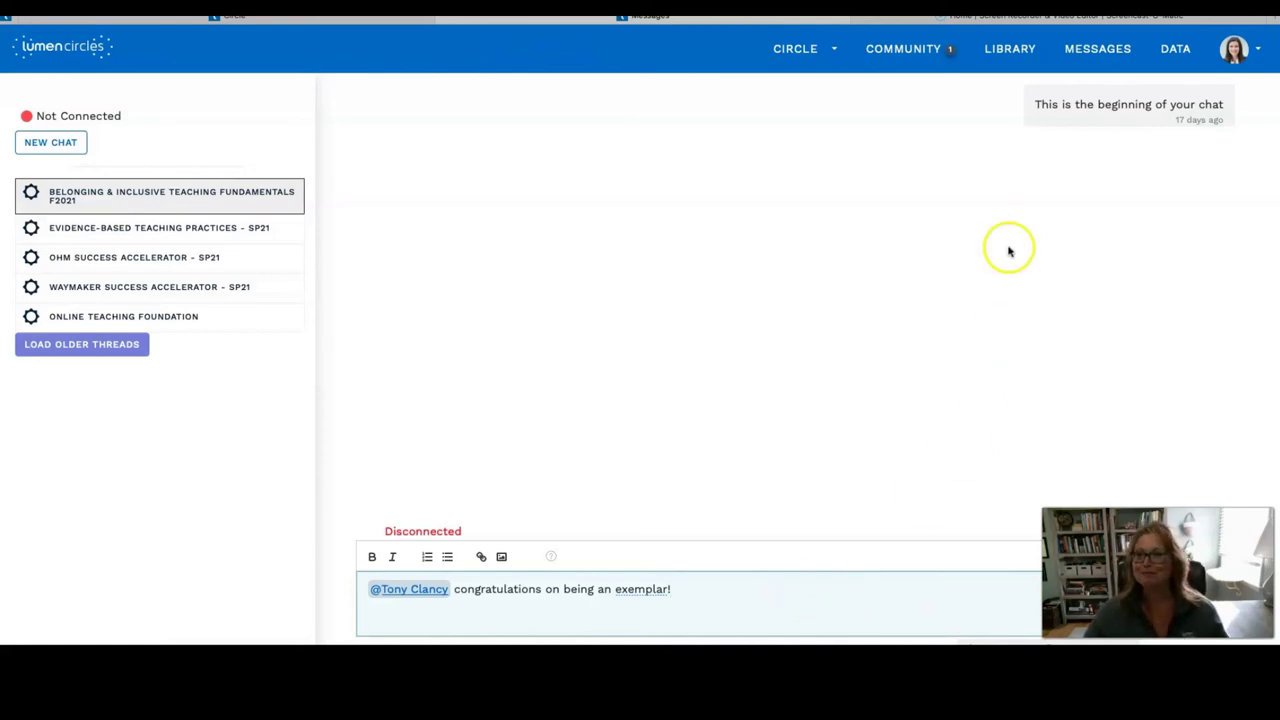
View a member's profile from the Belonging & Inclusive Teaching Fundamentals F2021 circle, then return to its welcome page.
{"action": "left_click", "coordinate": [834, 52]}
{"action": "left_click", "coordinate": [851, 106]}
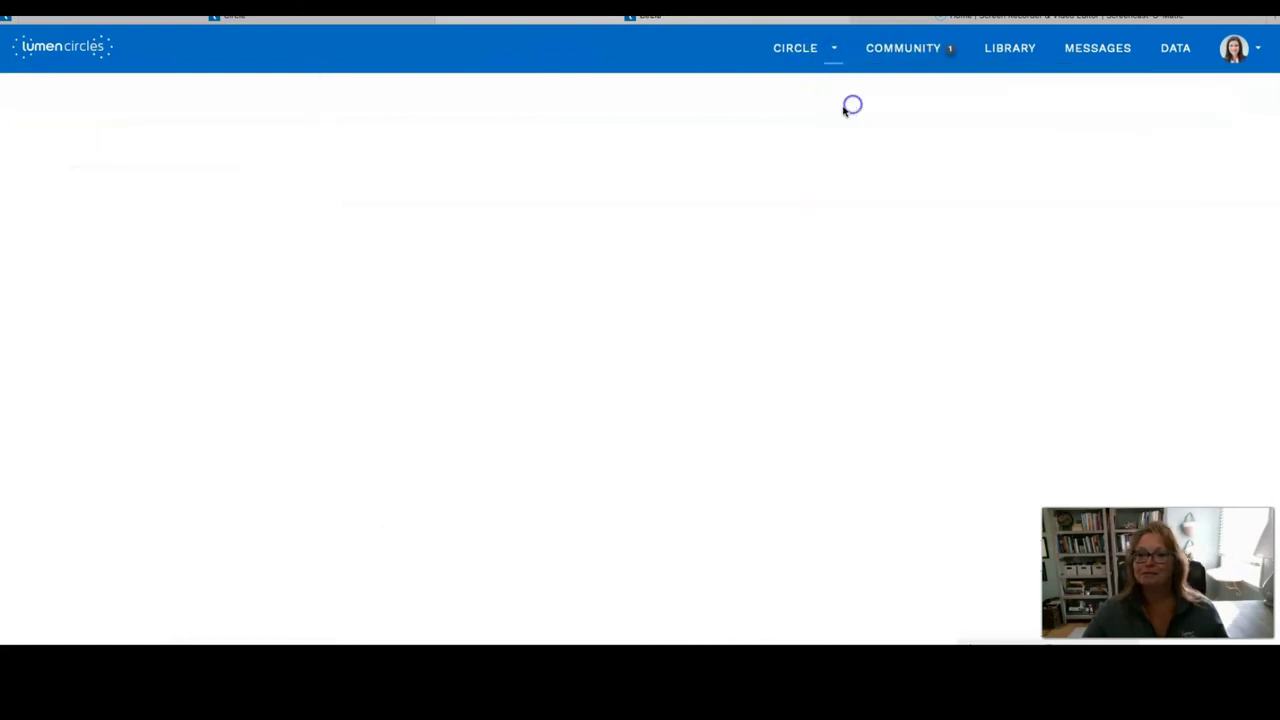
{"action": "scroll", "coordinate": [186, 412], "scroll_direction": "down", "scroll_amount": 1}
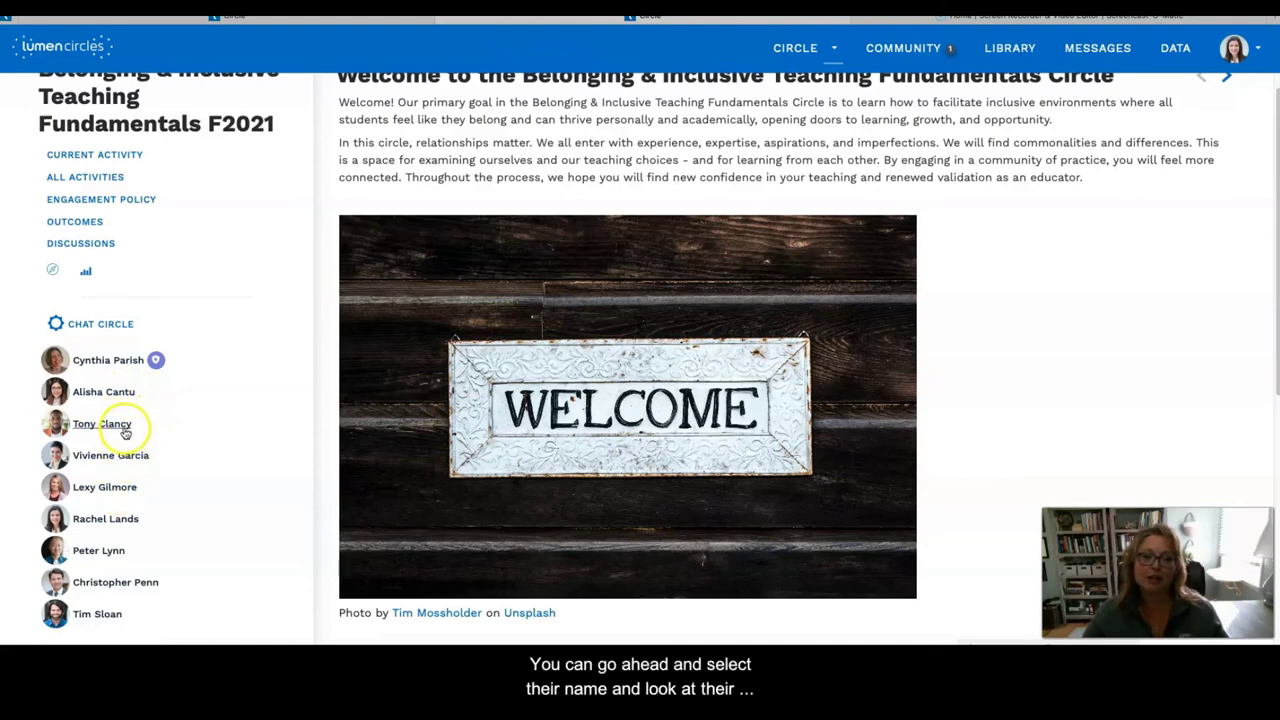
{"action": "left_click", "coordinate": [118, 392]}
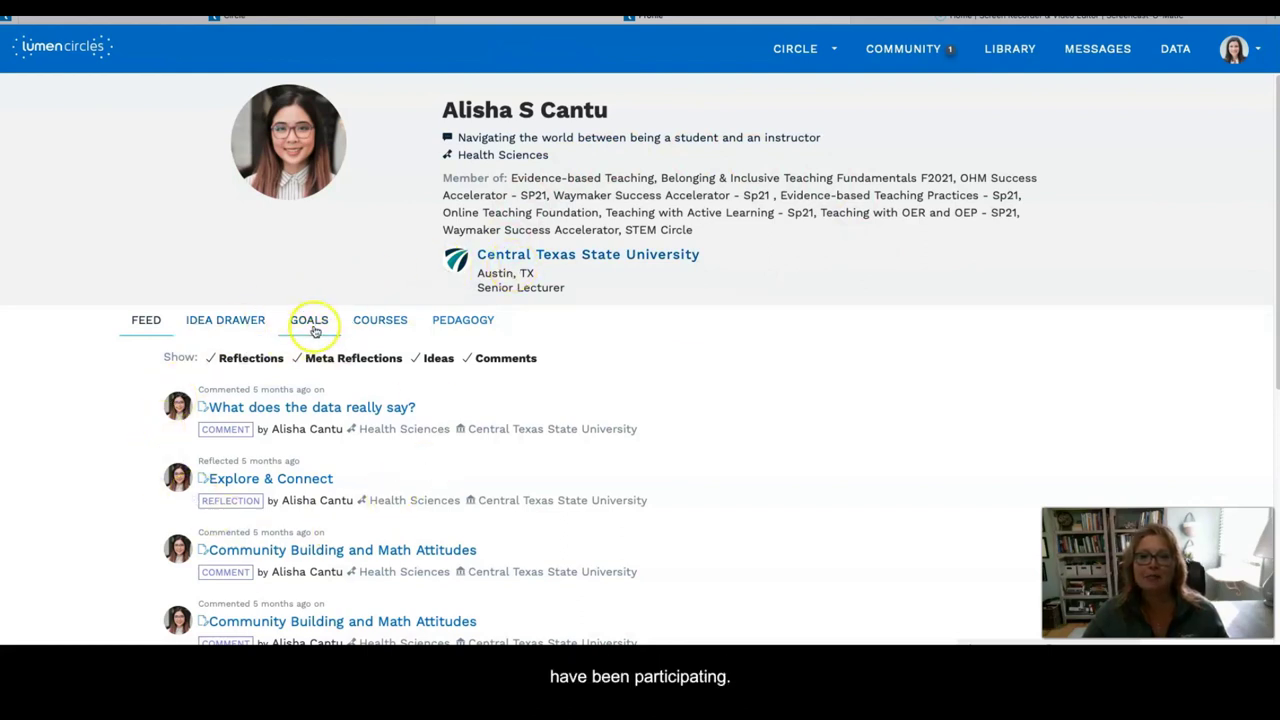
{"action": "left_click", "coordinate": [257, 39]}
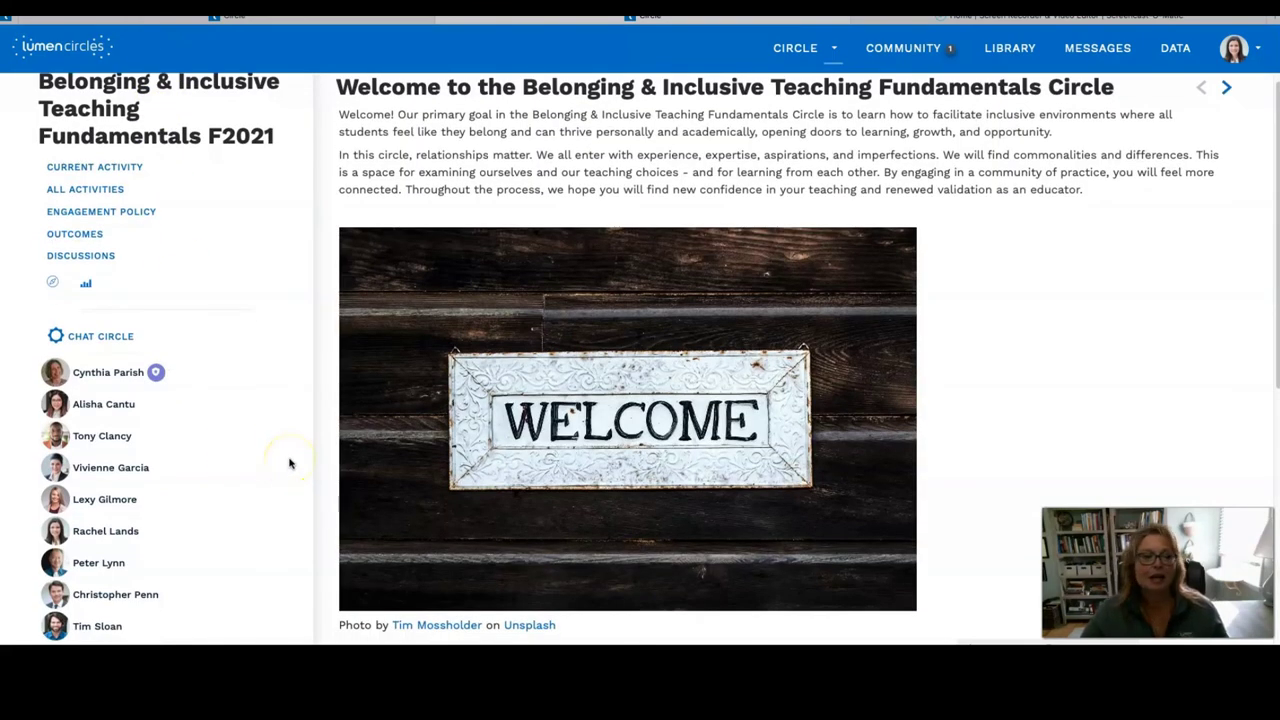
{"action": "scroll", "coordinate": [289, 462], "scroll_direction": "down", "scroll_amount": 2}
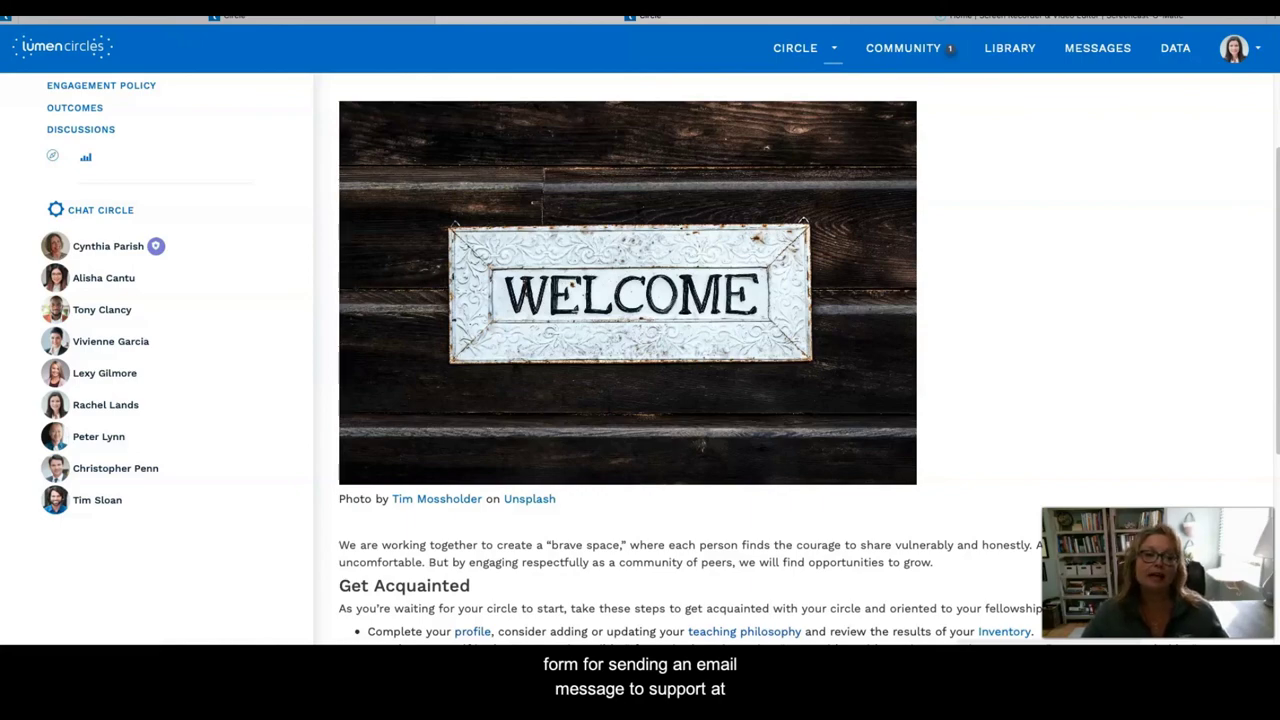
{"action": "scroll", "coordinate": [600, 530], "scroll_direction": "down", "scroll_amount": 2}
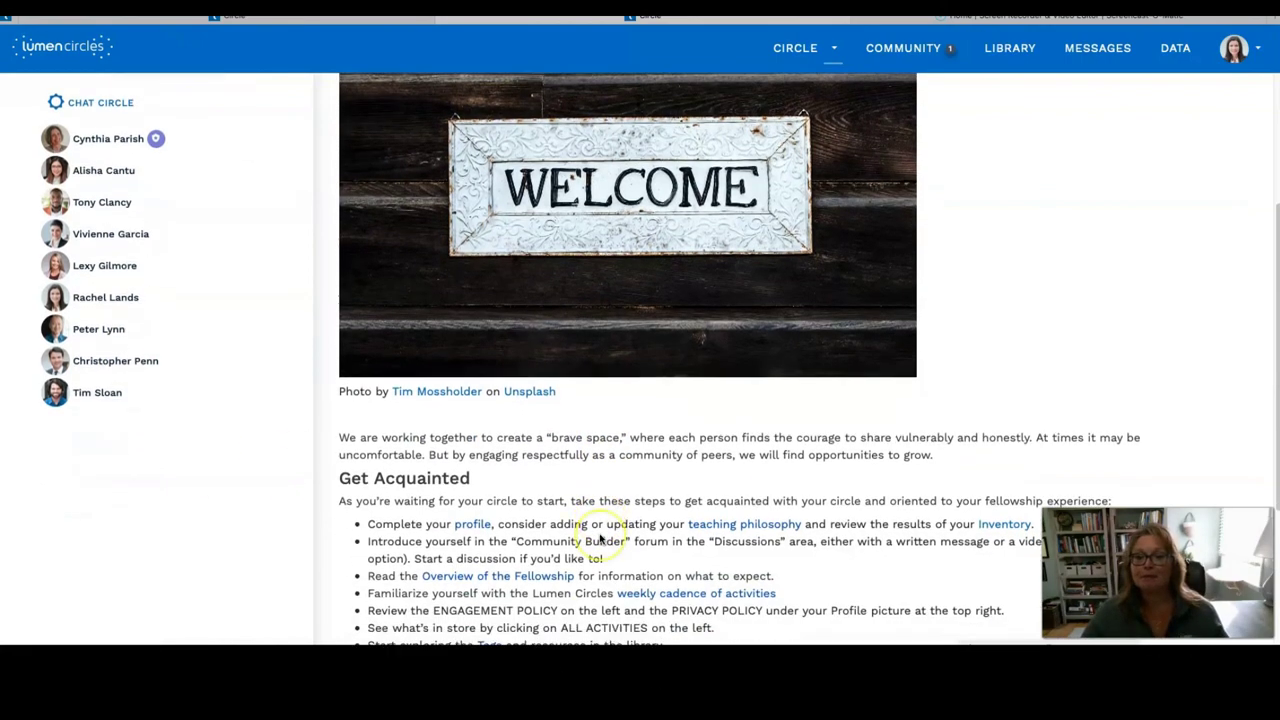
{"action": "scroll", "coordinate": [600, 540], "scroll_direction": "down", "scroll_amount": 5}
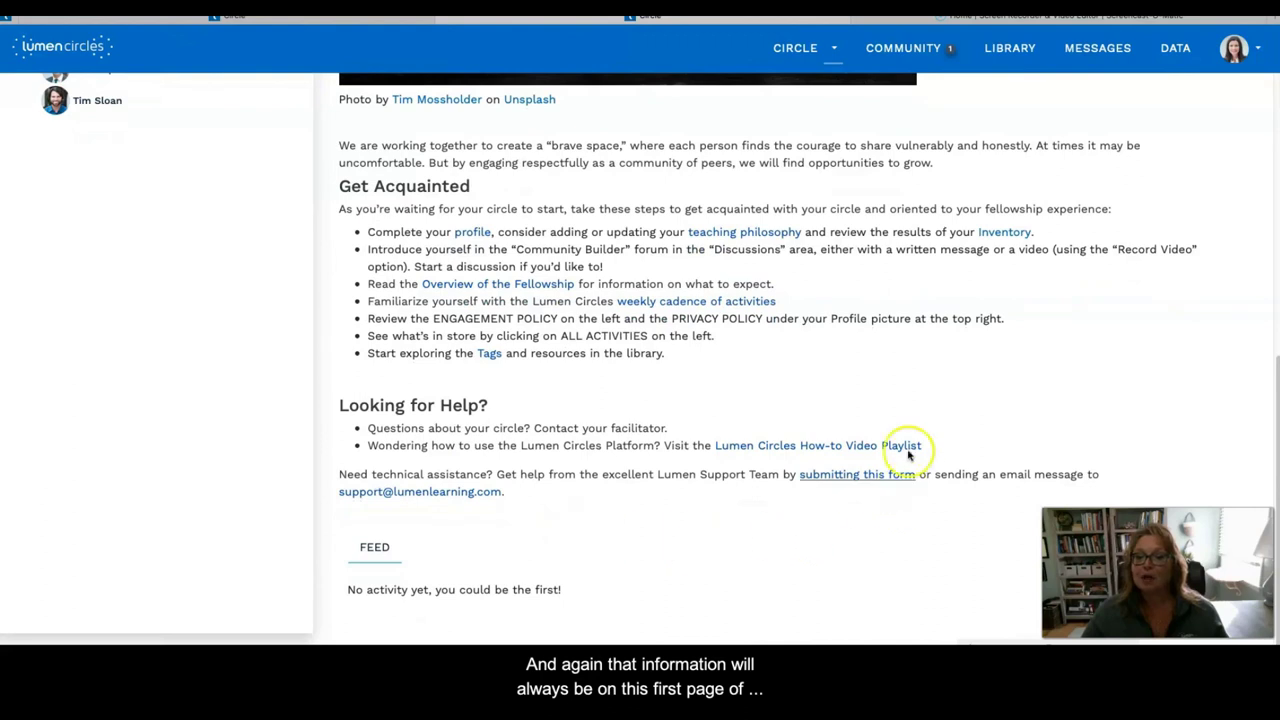